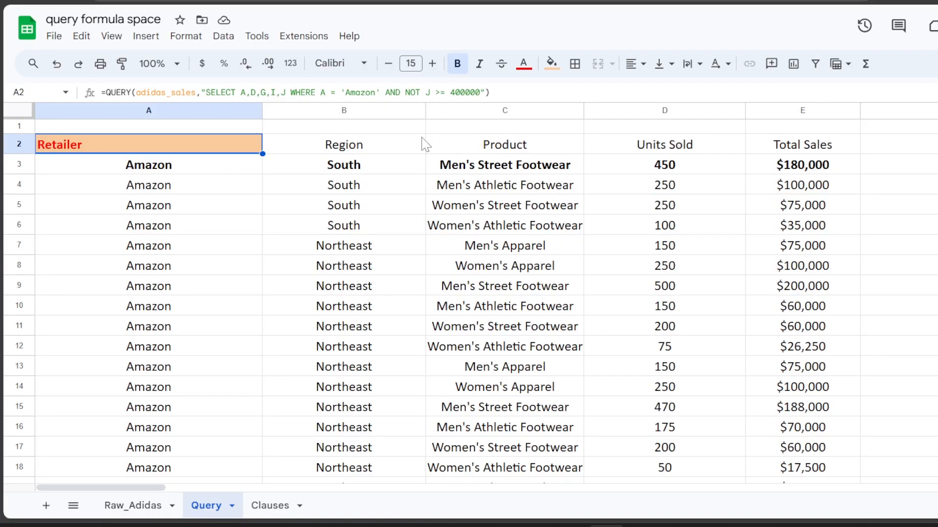
Review the QUERY clause names and their usage descriptions on the Clauses sheet.
{"action": "left_click", "coordinate": [272, 506]}
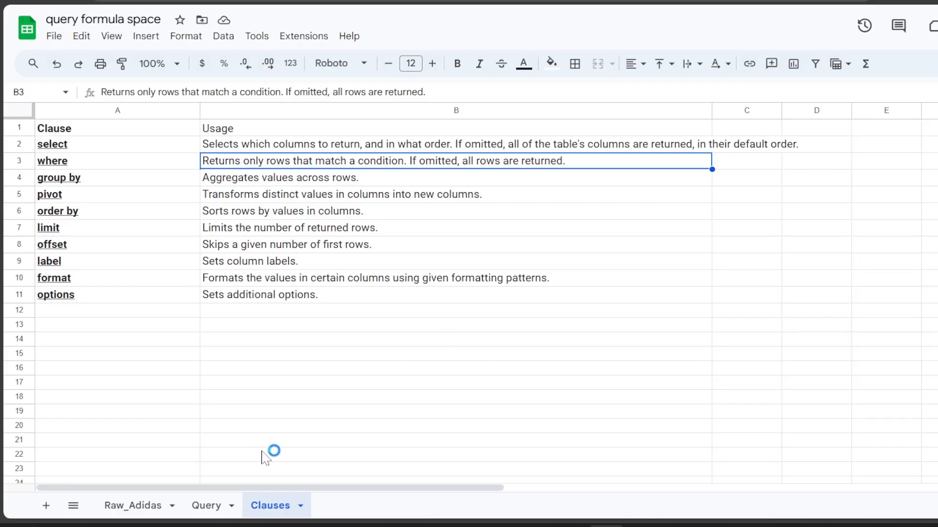
{"action": "right_click", "coordinate": [270, 509]}
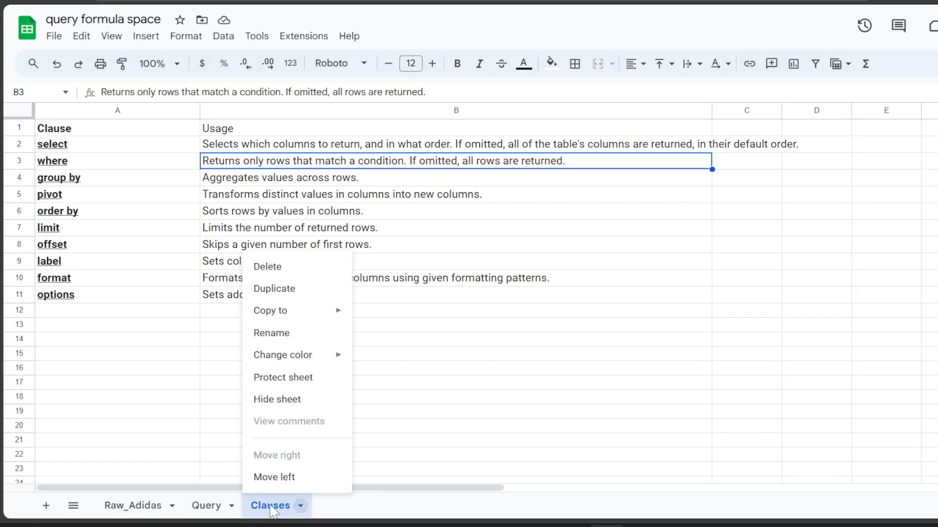
{"action": "left_click", "coordinate": [206, 506]}
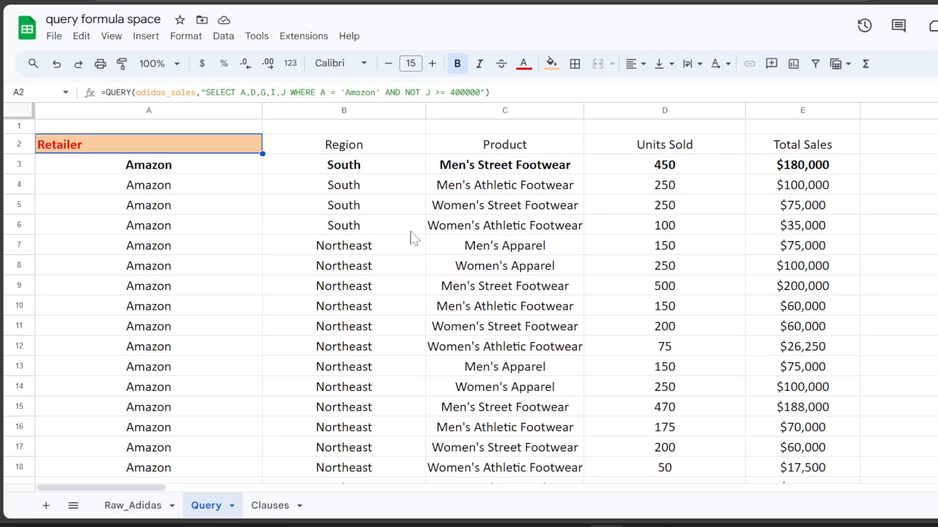
{"action": "left_click", "coordinate": [73, 505]}
{"action": "left_click", "coordinate": [113, 483]}
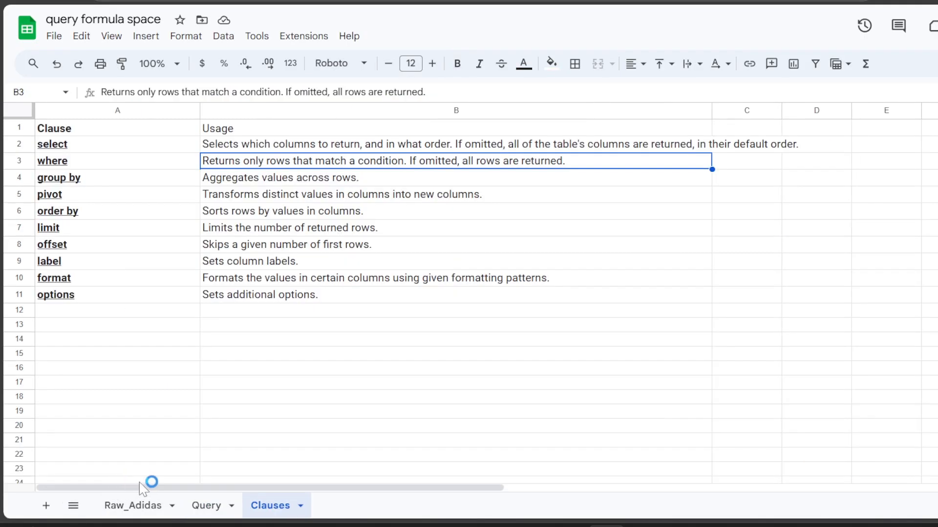
{"action": "left_click", "coordinate": [272, 505]}
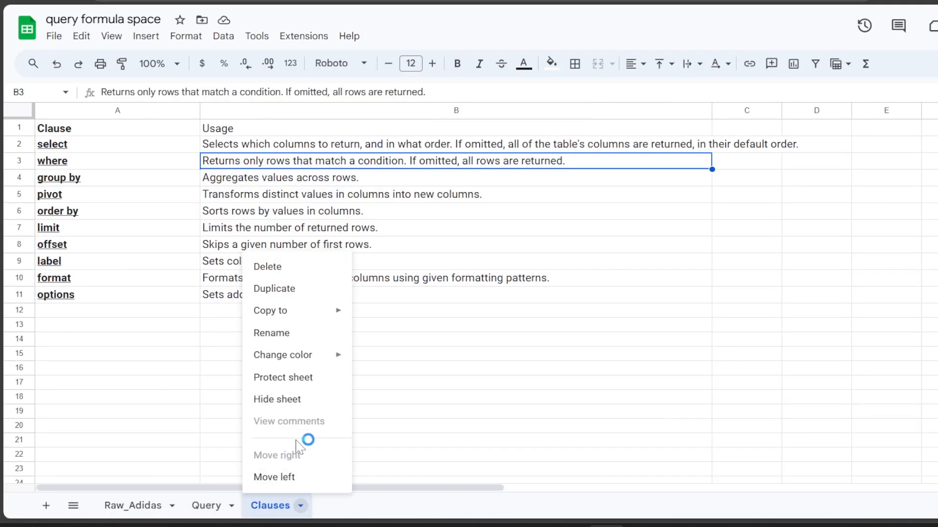
Unhide the Pivot Table 1 sheet and open its pivot table editor to review the rows, columns, values and filters.
{"action": "left_click", "coordinate": [73, 505]}
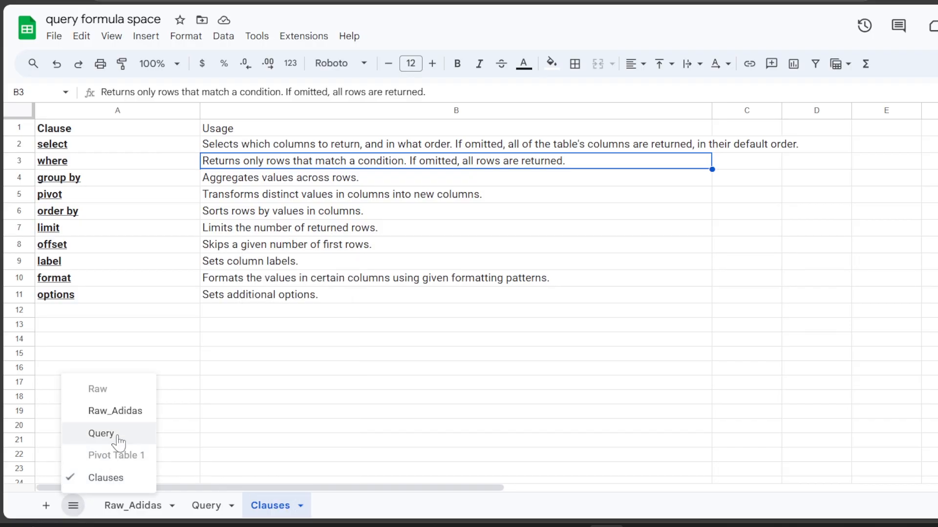
{"action": "left_click", "coordinate": [117, 452]}
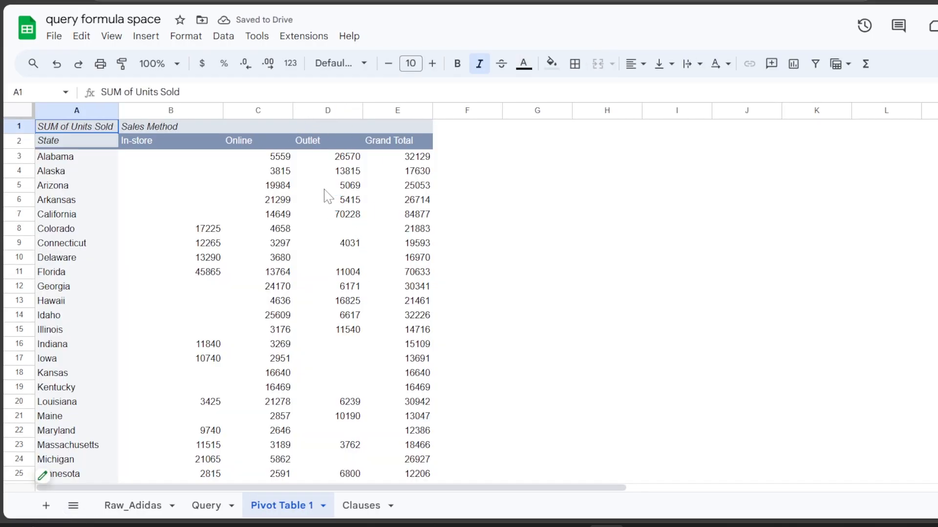
{"action": "left_click", "coordinate": [43, 476]}
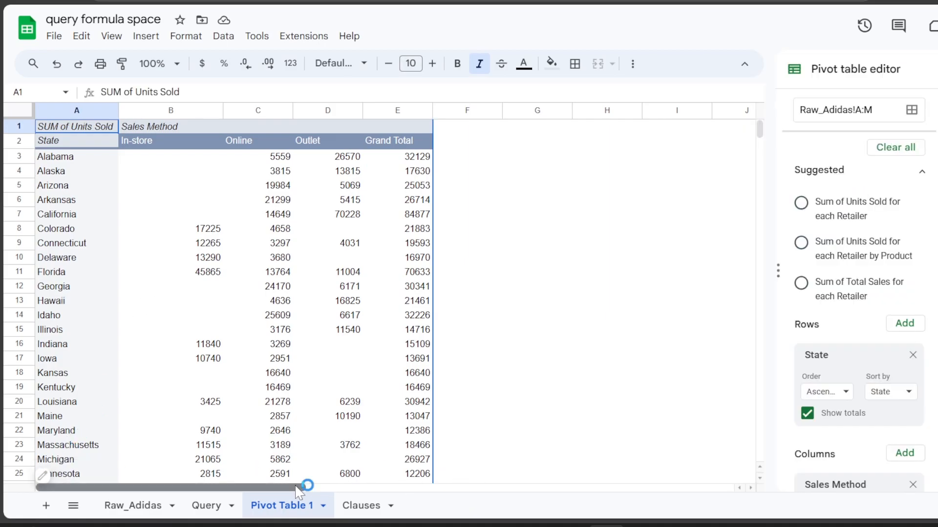
{"action": "left_click_drag", "start_coordinate": [296, 486], "coordinate": [297, 486]}
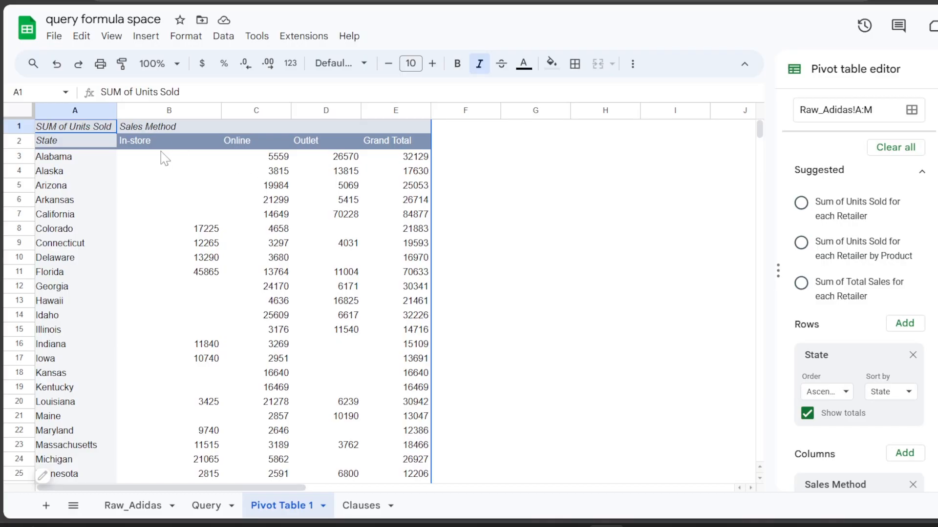
{"action": "scroll", "coordinate": [855, 436], "scroll_direction": "down", "scroll_amount": 5}
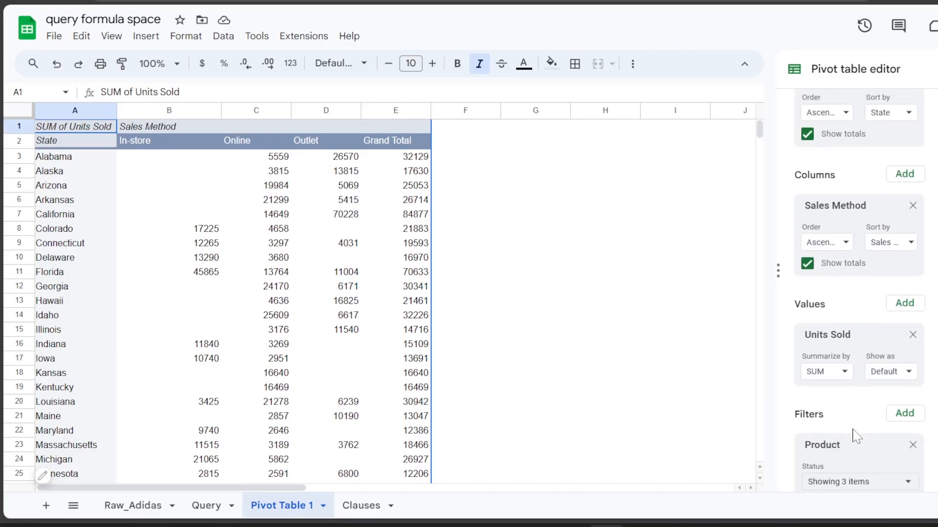
{"action": "scroll", "coordinate": [855, 436], "scroll_direction": "down", "scroll_amount": 1}
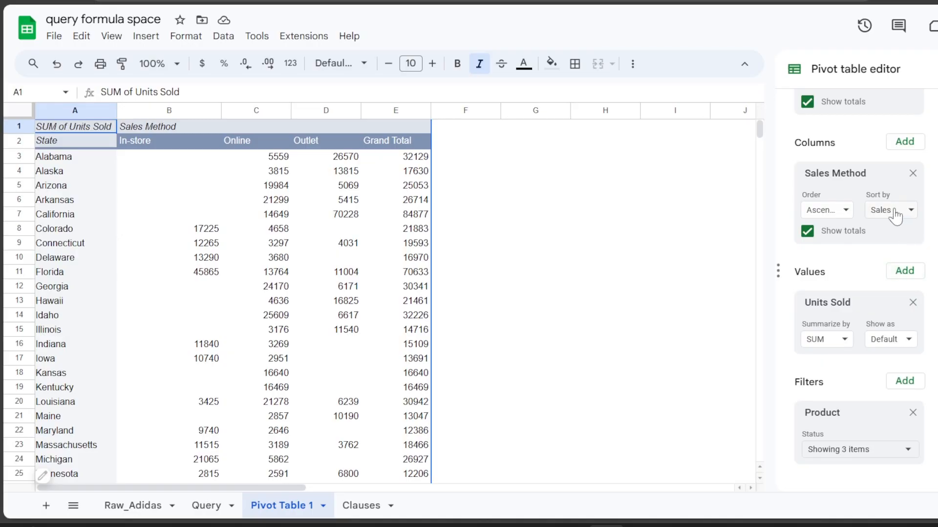
Reread the group by and pivot descriptions on the Clauses sheet and return to the Query sheet.
{"action": "left_click", "coordinate": [211, 508]}
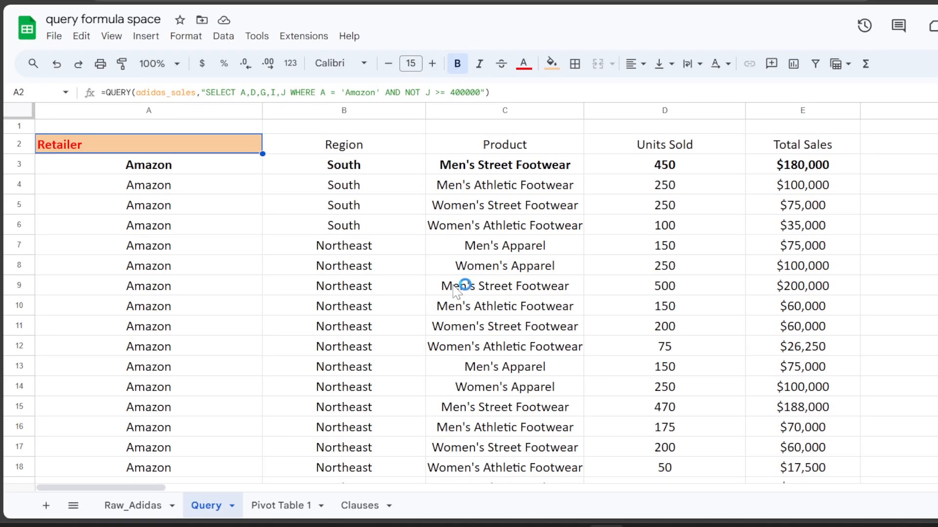
{"action": "left_click", "coordinate": [361, 505]}
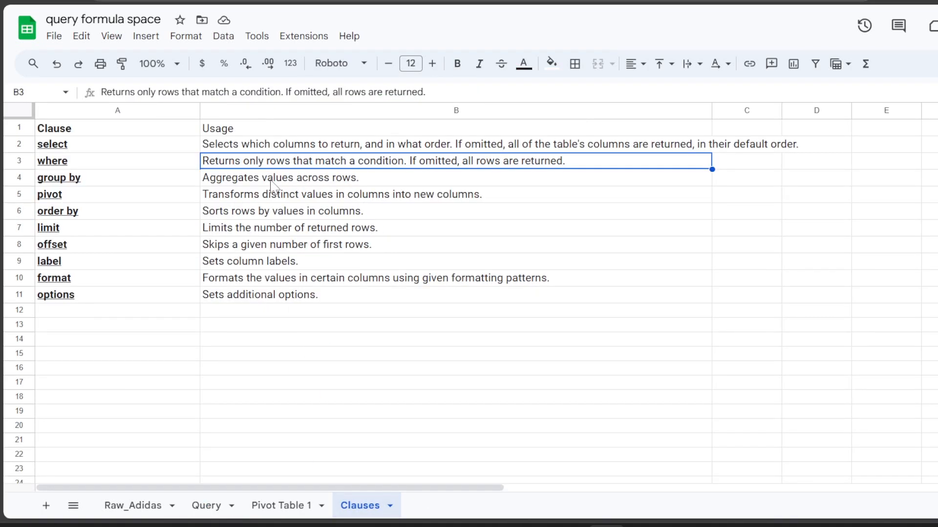
{"action": "left_click", "coordinate": [208, 506]}
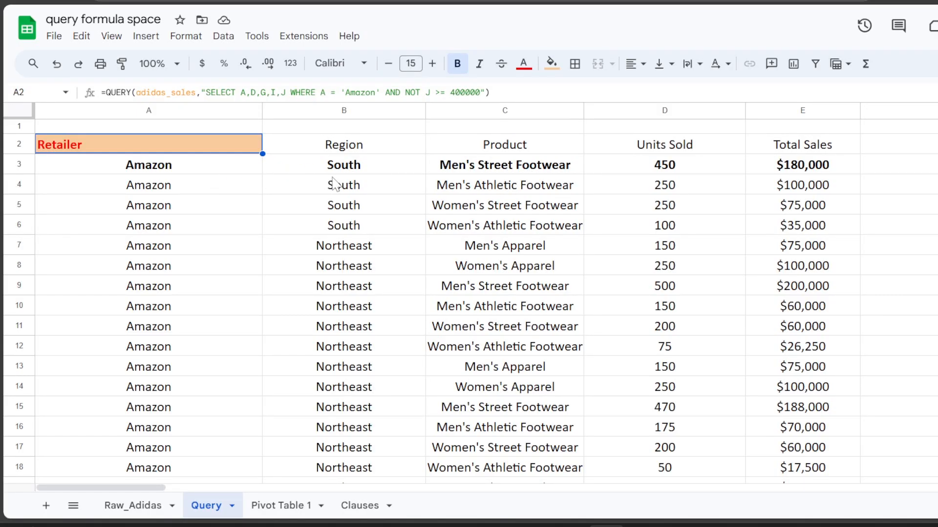
Remove the condition AND NOT J >= 400000 from the QUERY formula in A2, keeping only WHERE A = 'Amazon'.
{"action": "scroll", "coordinate": [801, 235], "scroll_direction": "down", "scroll_amount": 7}
{"action": "scroll", "coordinate": [801, 234], "scroll_direction": "up", "scroll_amount": 7}
{"action": "left_click_drag", "start_coordinate": [385, 93], "coordinate": [489, 93]}
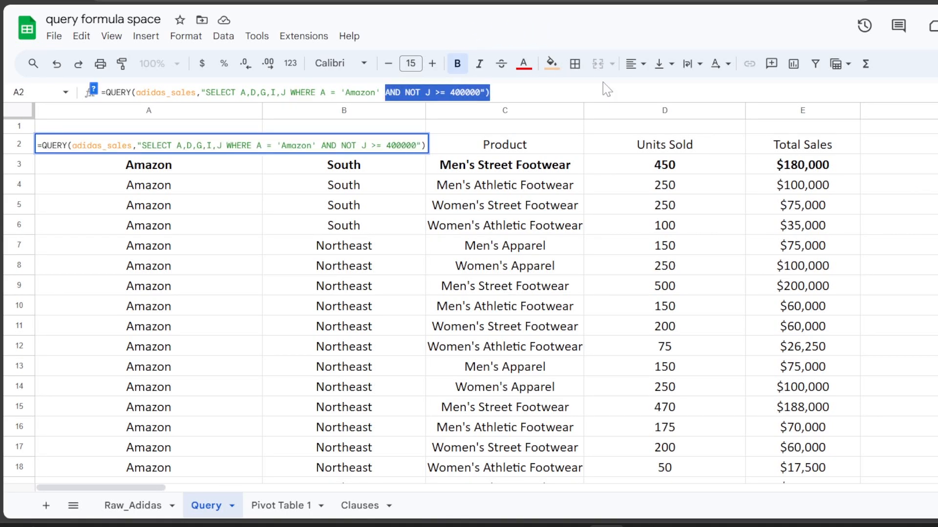
{"action": "key", "text": "BackSpace"}
{"action": "type", "text": "\")"}
{"action": "key", "text": "Return"}
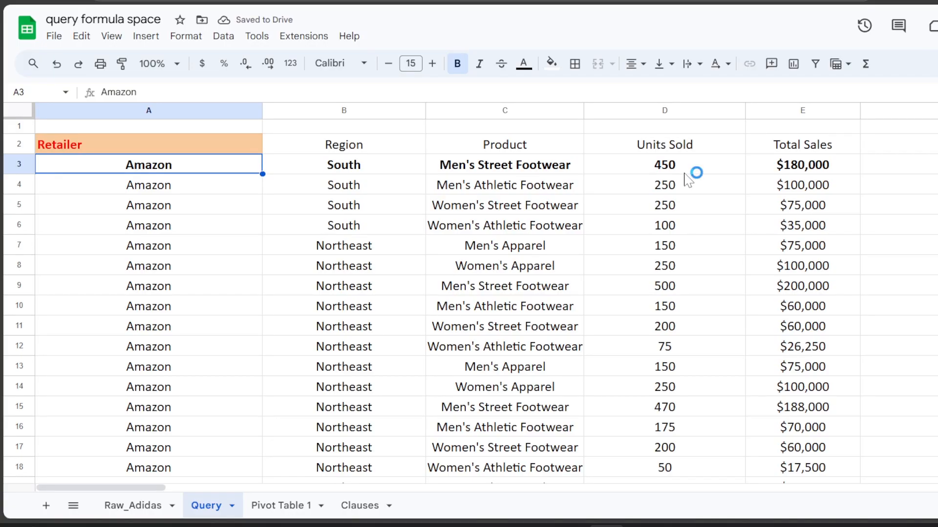
Examine the different products in rows 3 to 8 and the region, product, units and sales values across row 3.
{"action": "left_click_drag", "start_coordinate": [508, 169], "coordinate": [502, 227]}
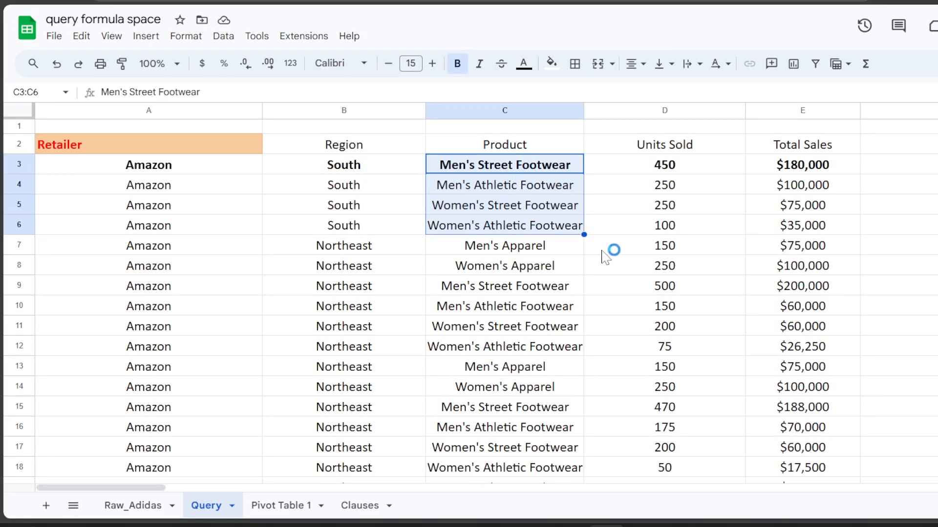
{"action": "left_click_drag", "start_coordinate": [522, 269], "coordinate": [538, 166]}
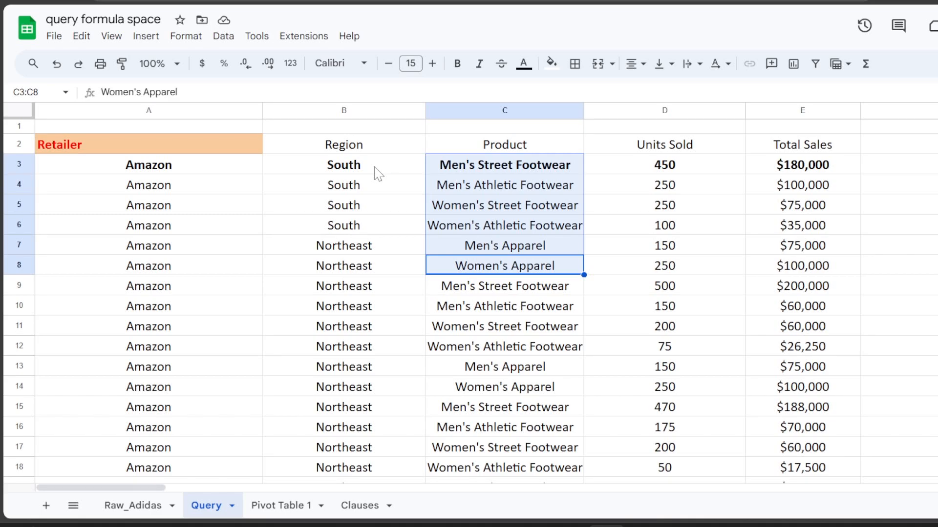
{"action": "left_click", "coordinate": [511, 165]}
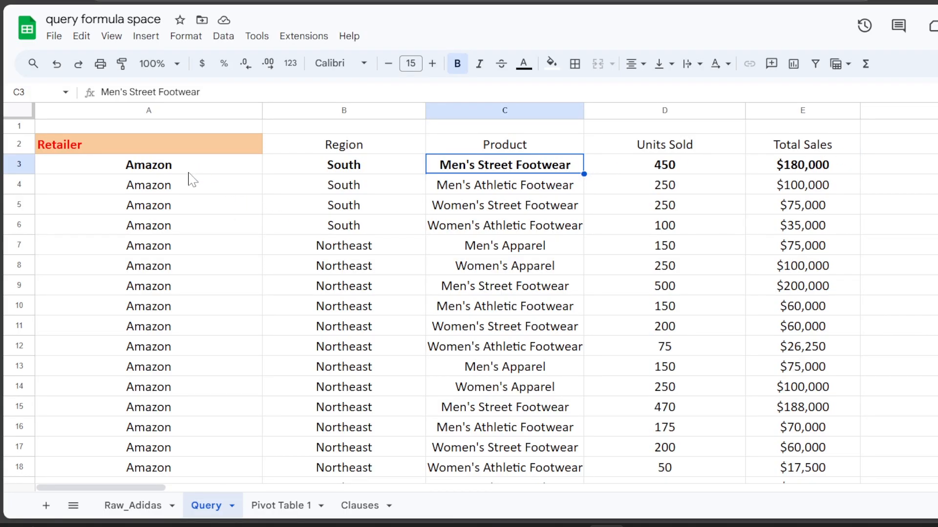
{"action": "left_click", "coordinate": [253, 171]}
{"action": "left_click_drag", "start_coordinate": [254, 170], "coordinate": [858, 167]}
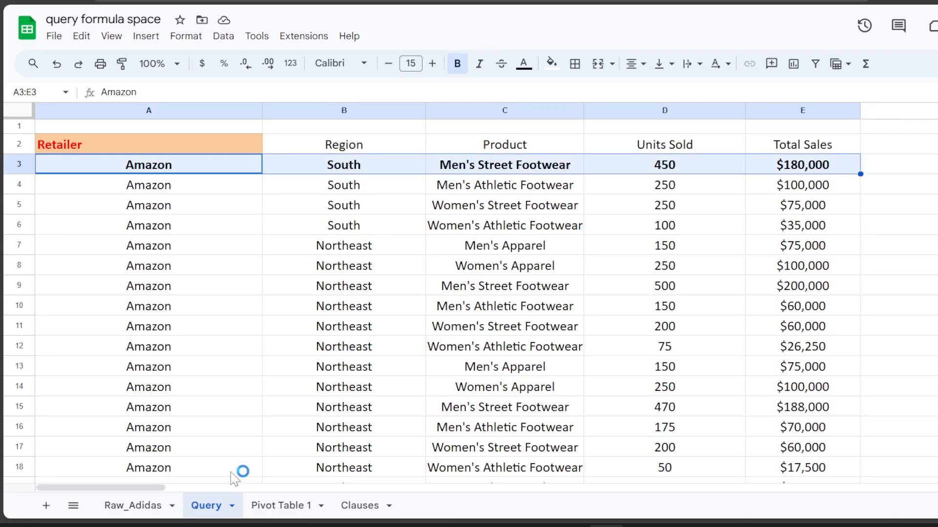
{"action": "left_click", "coordinate": [98, 481]}
{"action": "left_click_drag", "start_coordinate": [97, 487], "coordinate": [111, 487]}
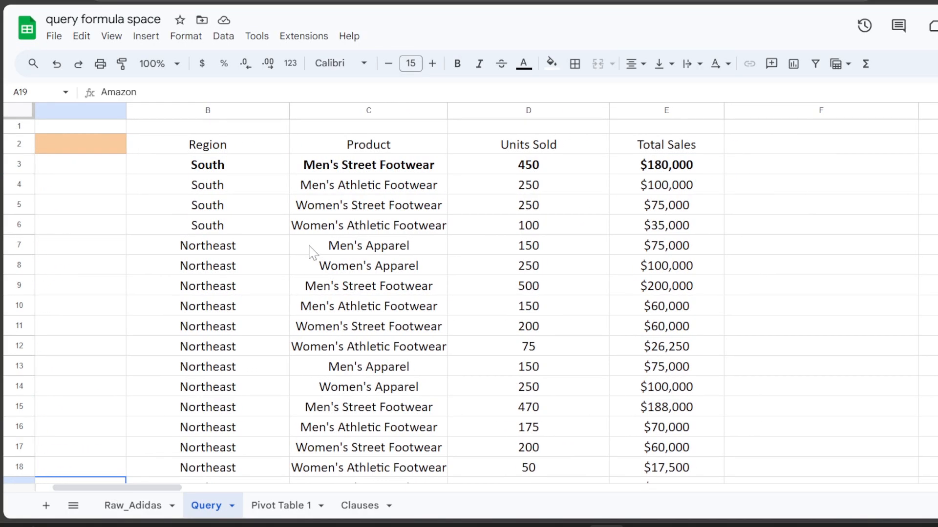
{"action": "left_click", "coordinate": [88, 174]}
{"action": "left_click", "coordinate": [209, 168]}
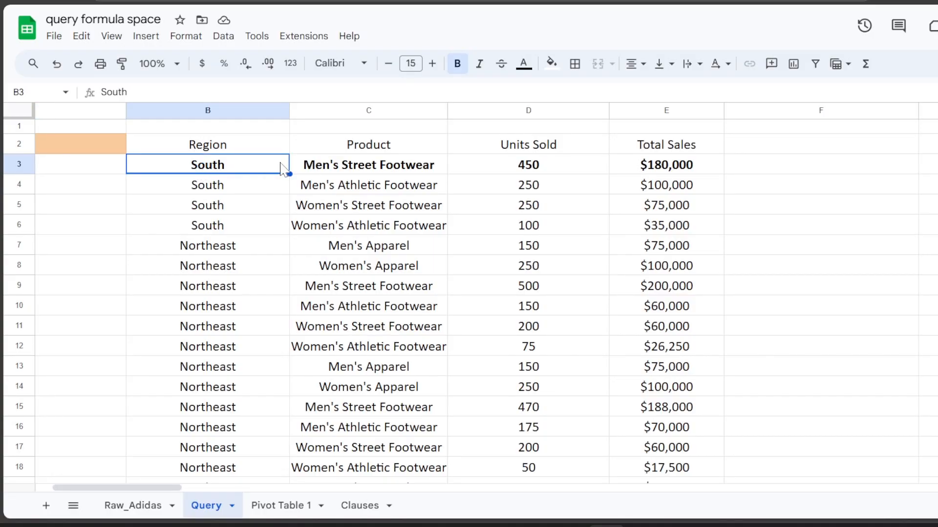
{"action": "left_click", "coordinate": [345, 169]}
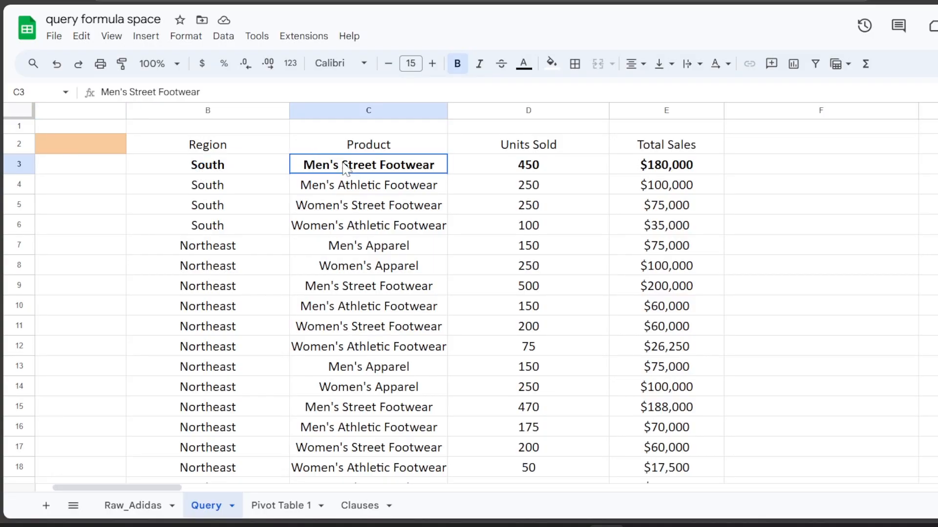
{"action": "left_click", "coordinate": [575, 168]}
{"action": "left_click", "coordinate": [682, 167]}
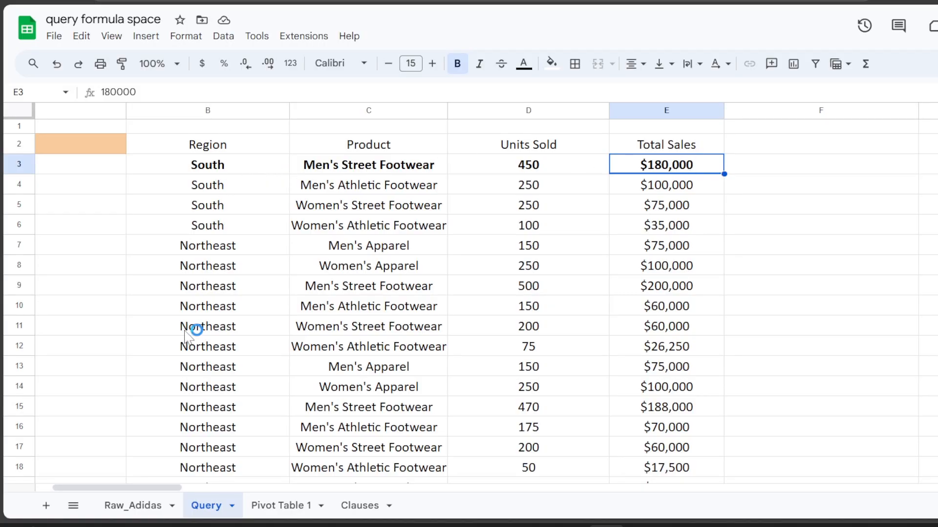
Examine the region, product, units sold and total sales in row 4, and the entries down the Region column.
{"action": "scroll", "coordinate": [181, 488], "scroll_direction": "left", "scroll_amount": 2}
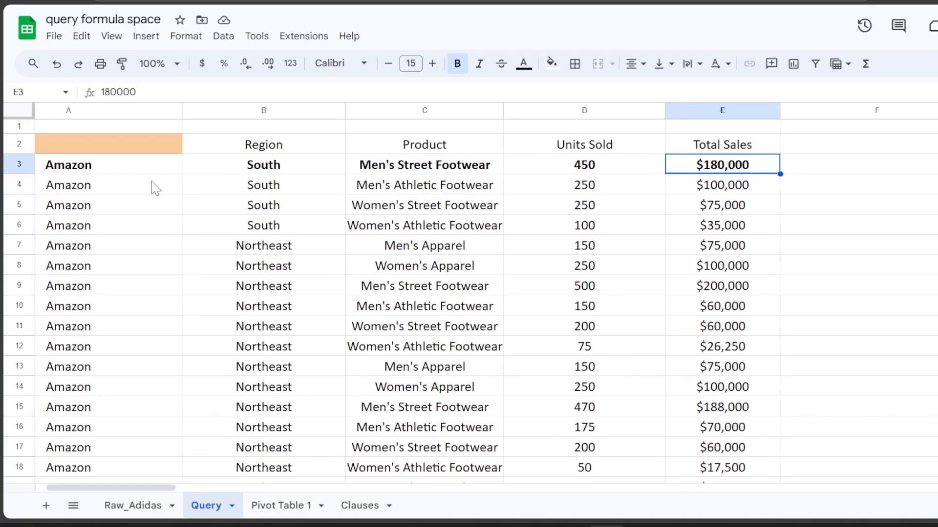
{"action": "left_click", "coordinate": [250, 186]}
{"action": "left_click", "coordinate": [362, 188]}
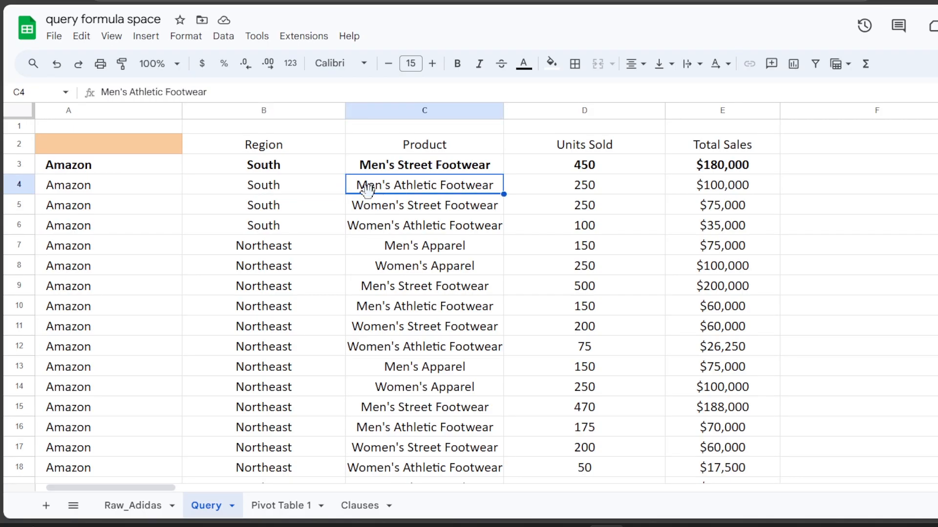
{"action": "left_click", "coordinate": [613, 193]}
{"action": "left_click", "coordinate": [725, 186]}
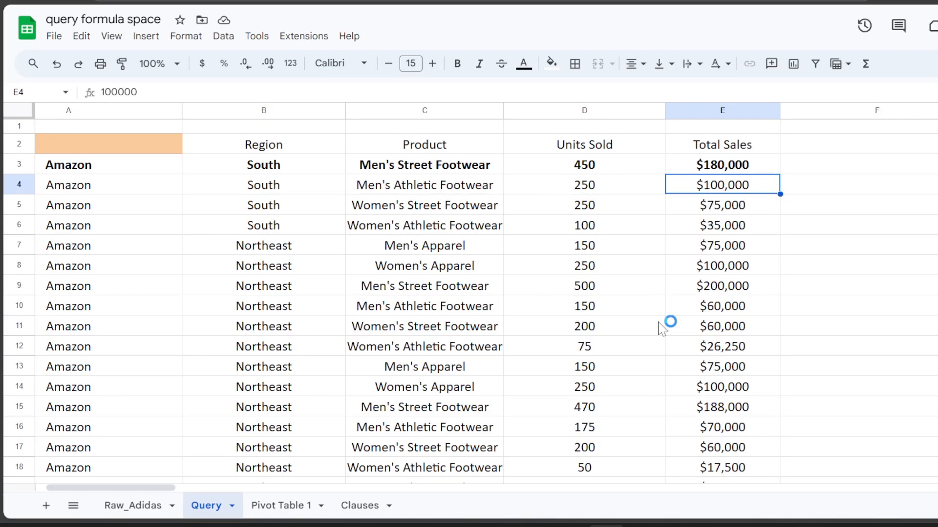
{"action": "left_click_drag", "start_coordinate": [114, 487], "coordinate": [99, 488]}
{"action": "left_click_drag", "start_coordinate": [359, 146], "coordinate": [364, 329]}
{"action": "left_click", "coordinate": [365, 328]}
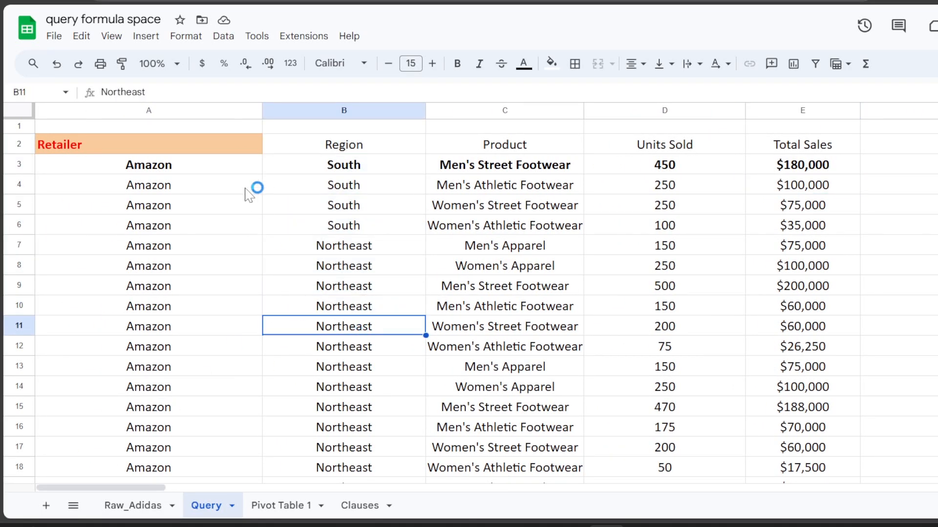
Remove the Region column D from the QUERY formula in A2 so it selects A,G,I,J, and check the returned columns.
{"action": "left_click", "coordinate": [192, 152]}
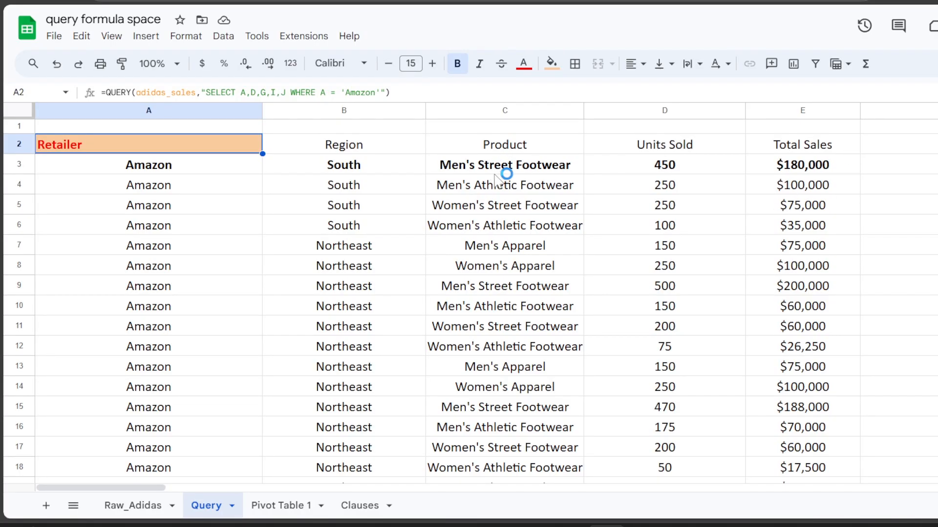
{"action": "left_click_drag", "start_coordinate": [497, 172], "coordinate": [494, 266]}
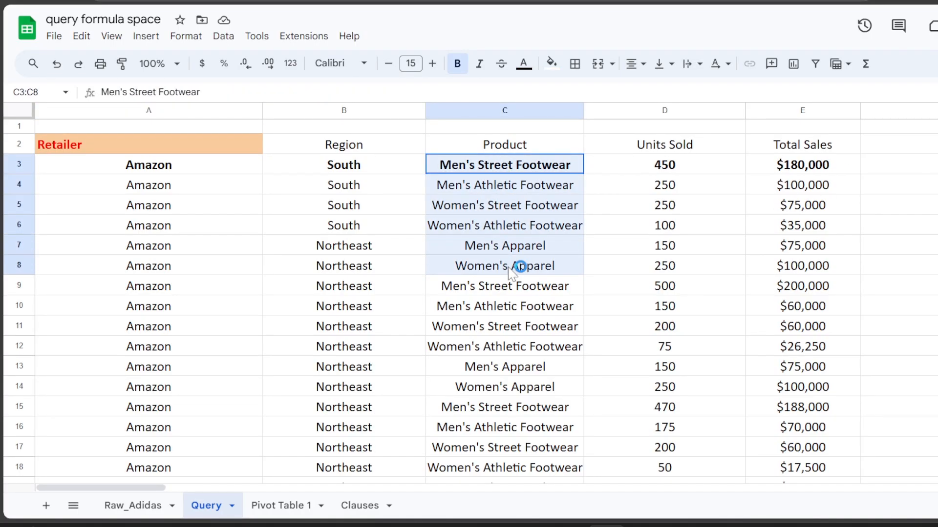
{"action": "left_click", "coordinate": [132, 147]}
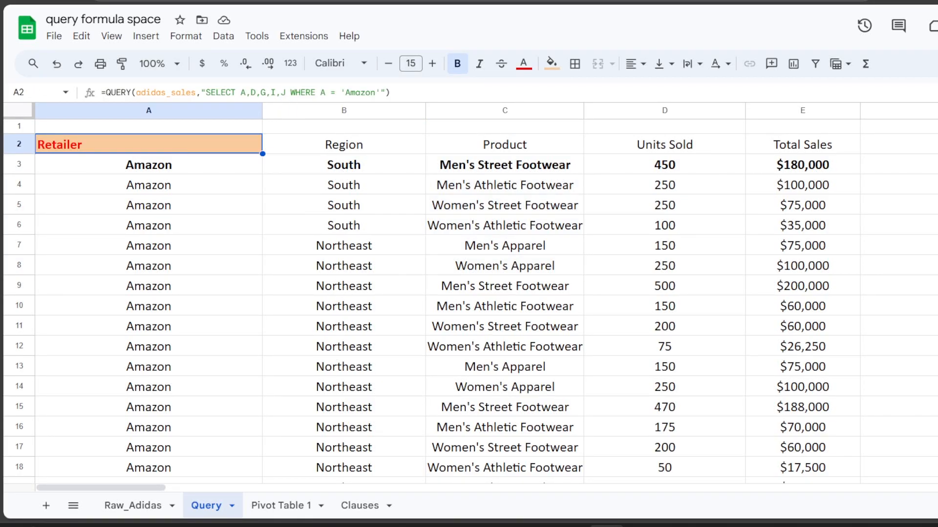
{"action": "key", "text": "F2"}
{"action": "key", "text": "BackSpace"}
{"action": "key", "text": "BackSpace"}
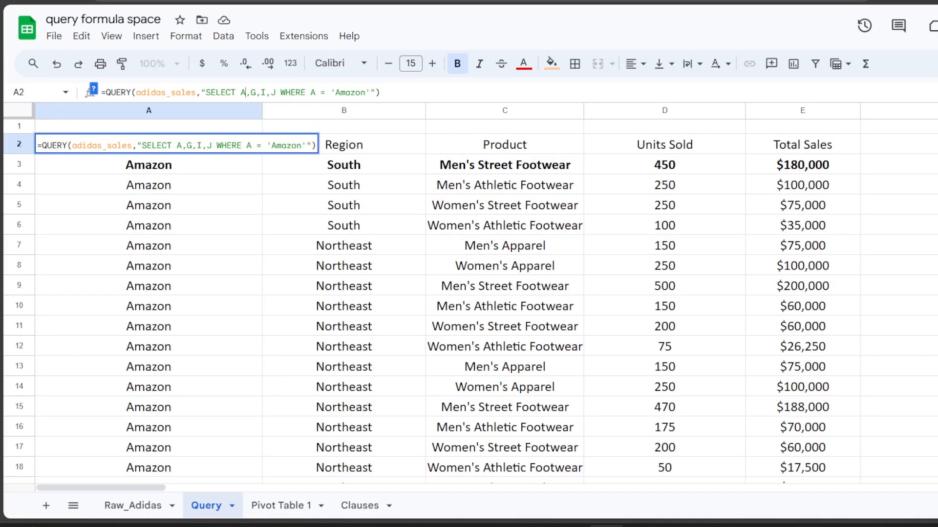
{"action": "key", "text": "Return"}
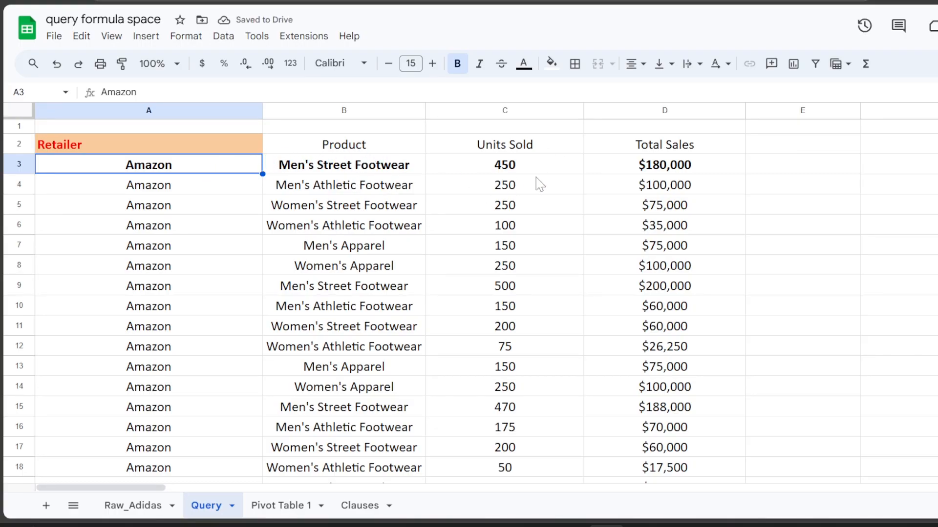
{"action": "left_click", "coordinate": [171, 143]}
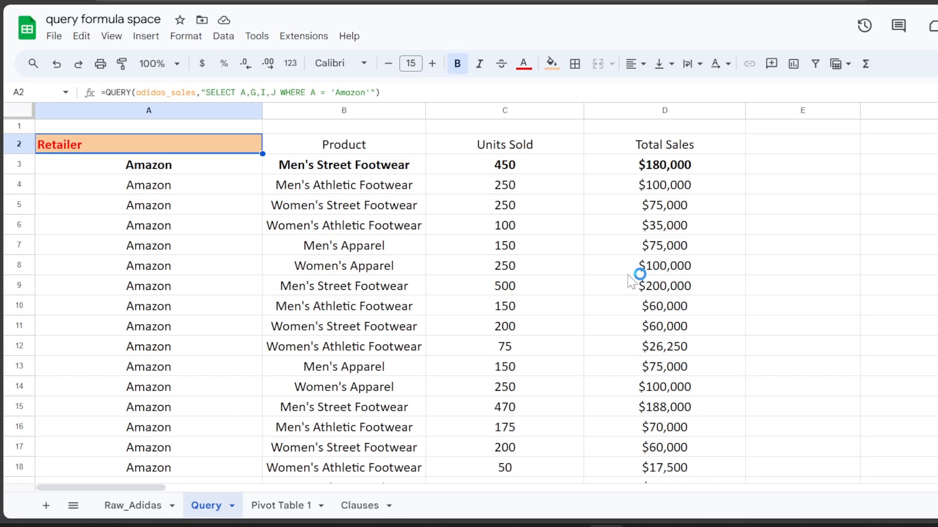
{"action": "left_click", "coordinate": [271, 169]}
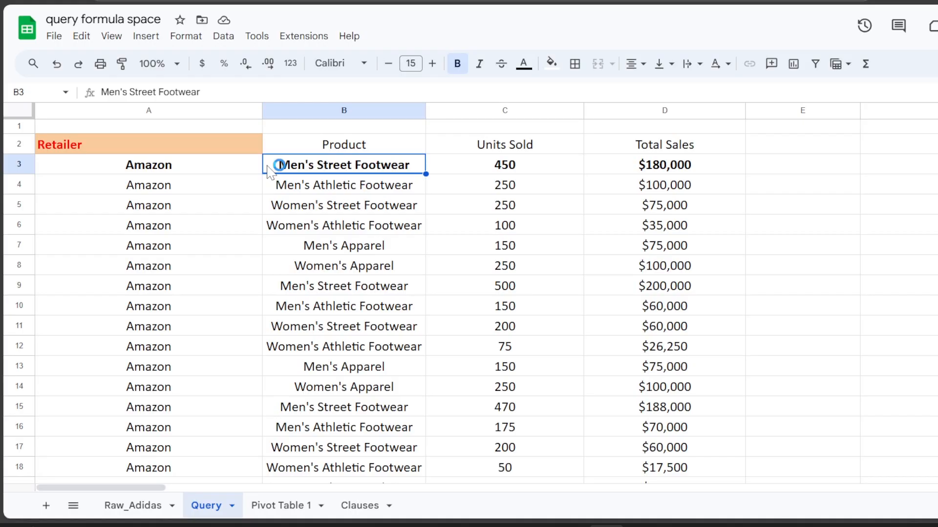
{"action": "left_click", "coordinate": [138, 149]}
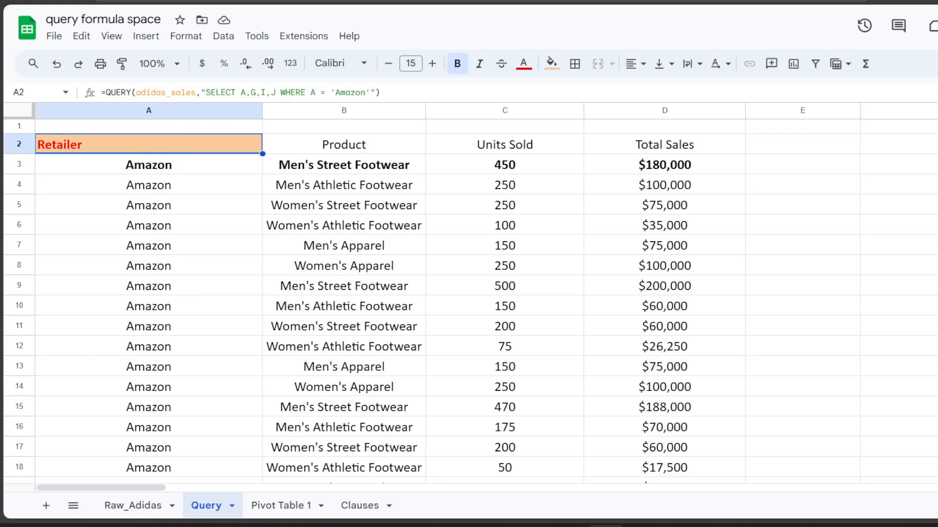
{"action": "key", "text": "F2"}
{"action": "key", "text": "BackSpace"}
{"action": "key", "text": "BackSpace"}
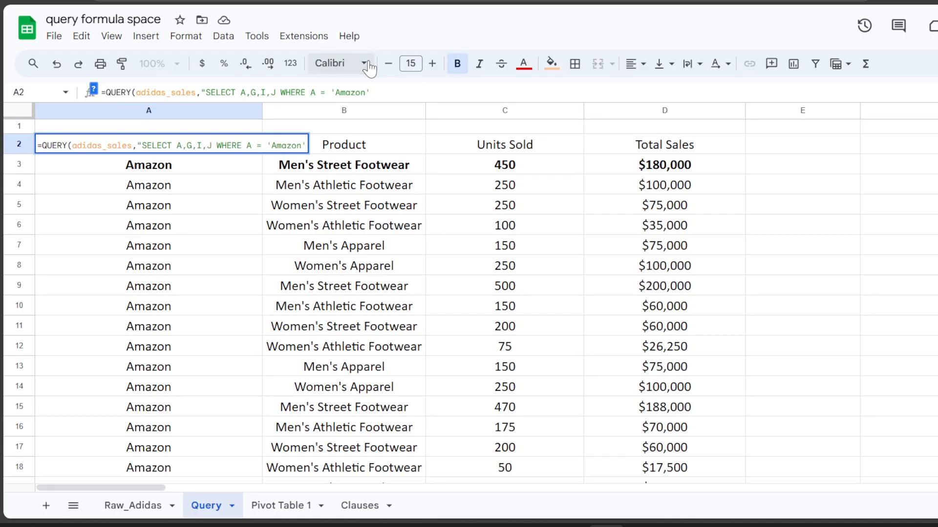
Review the usage descriptions of the select, where and group by clauses on the Clauses sheet.
{"action": "left_click", "coordinate": [362, 506]}
{"action": "left_click", "coordinate": [247, 144]}
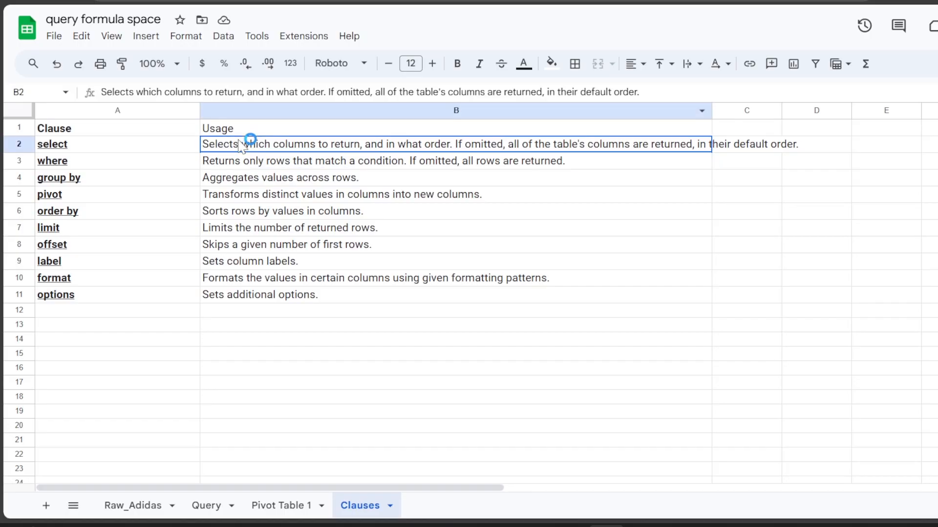
{"action": "left_click", "coordinate": [251, 160]}
{"action": "left_click", "coordinate": [246, 179]}
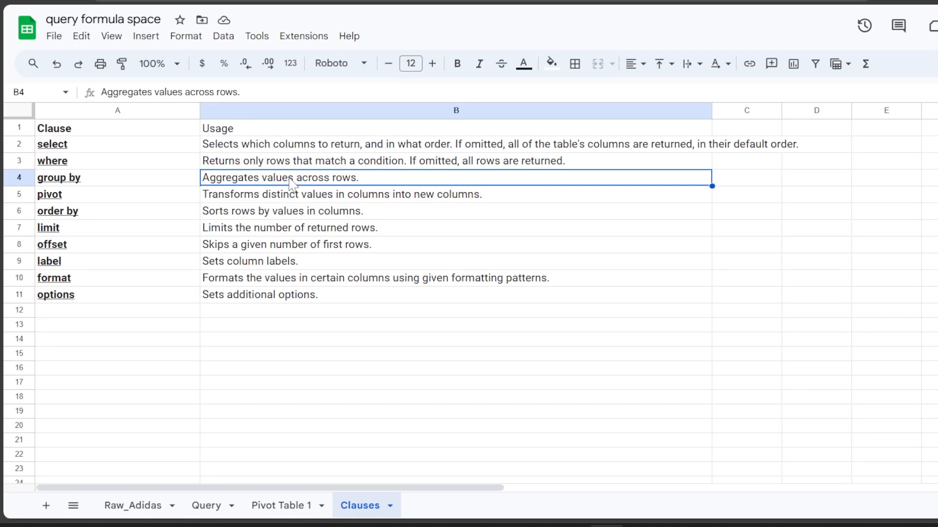
On the Query sheet, add GROUP BY after WHERE A = 'Amazon' in the QUERY formula in A2.
{"action": "left_click", "coordinate": [214, 508]}
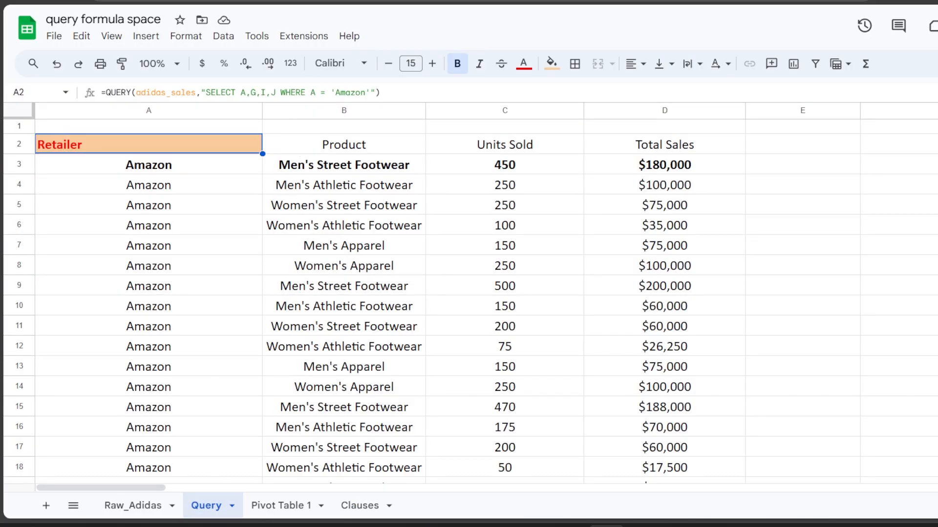
{"action": "left_click", "coordinate": [380, 92]}
{"action": "key", "text": "BackSpace"}
{"action": "key", "text": "BackSpace"}
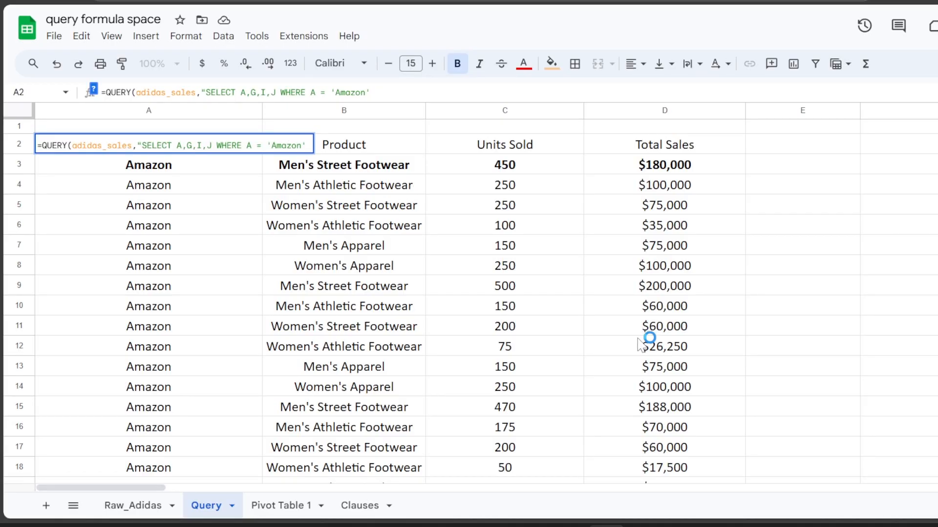
{"action": "type", "text": "GROUP BY"}
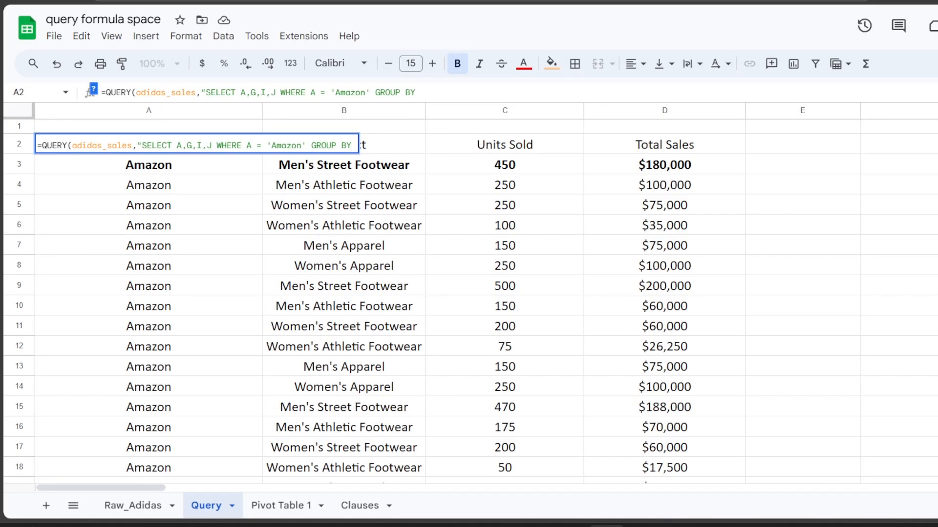
Change the selected columns I and J to SUM(I),SUM(J) and complete the QUERY formula with GROUP BY A,G.
{"action": "type", "text": "SUM(I"}
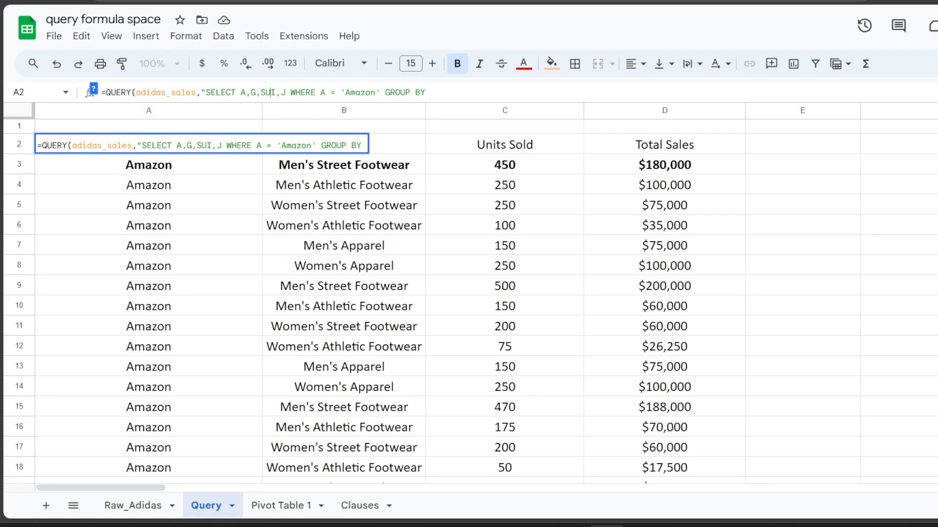
{"action": "type", "text": "),"}
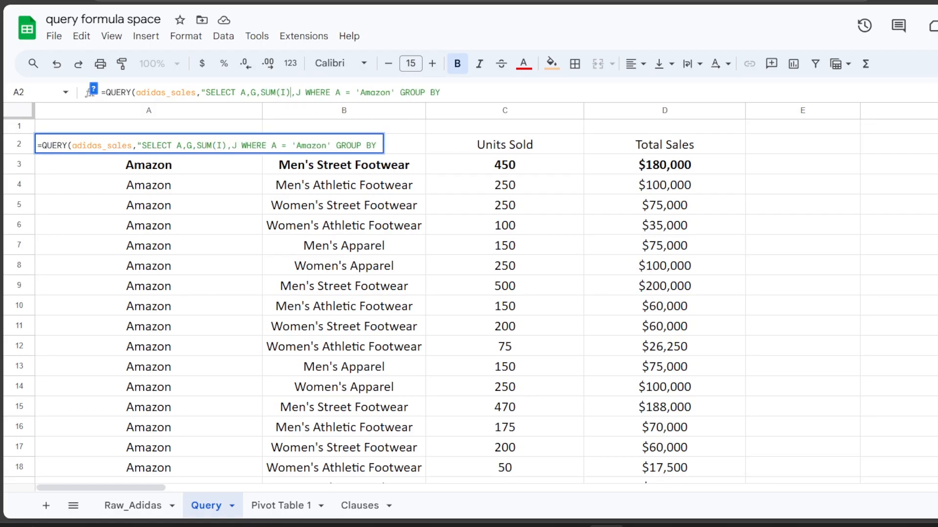
{"action": "type", "text": "SUM(J"}
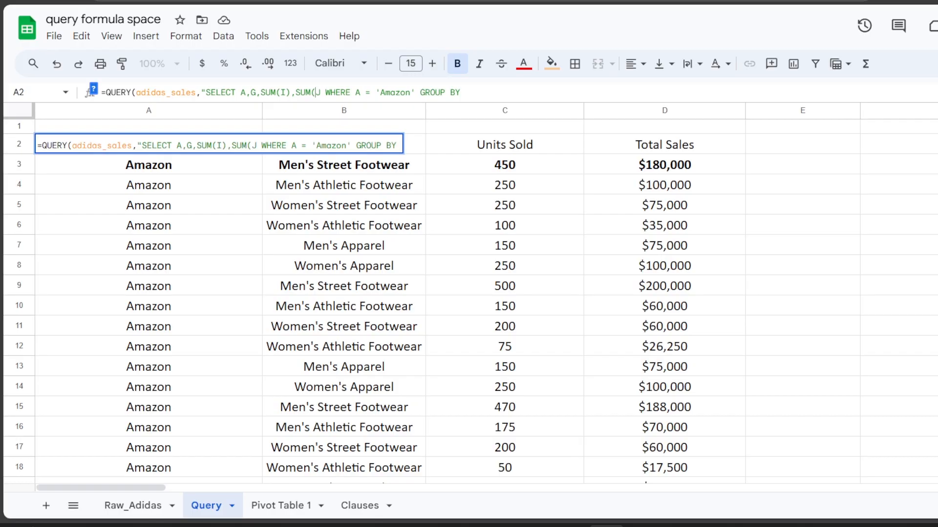
{"action": "type", "text": ")"}
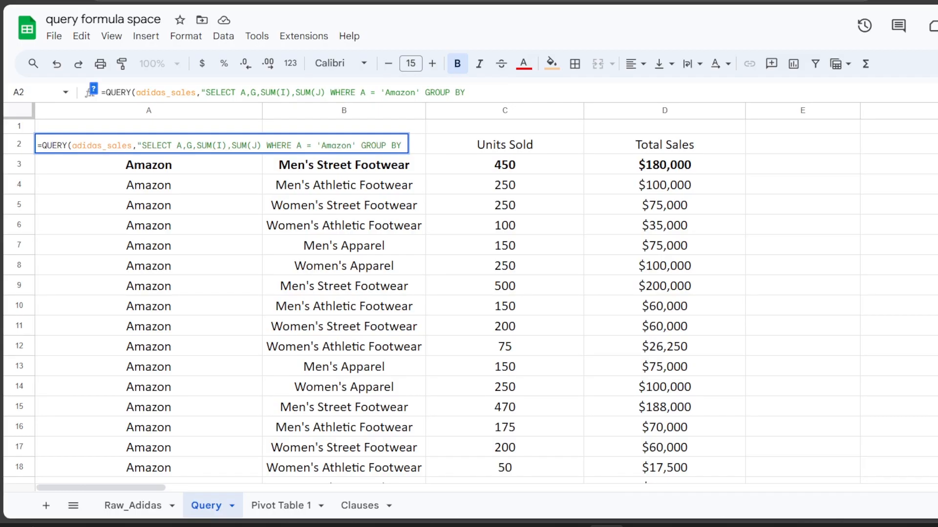
{"action": "type", "text": "A,G\")"}
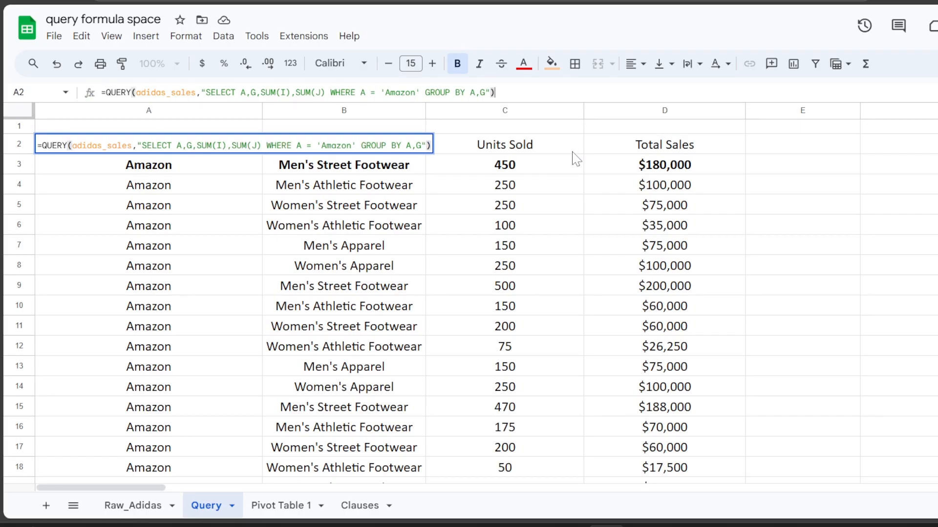
{"action": "key", "text": "Return"}
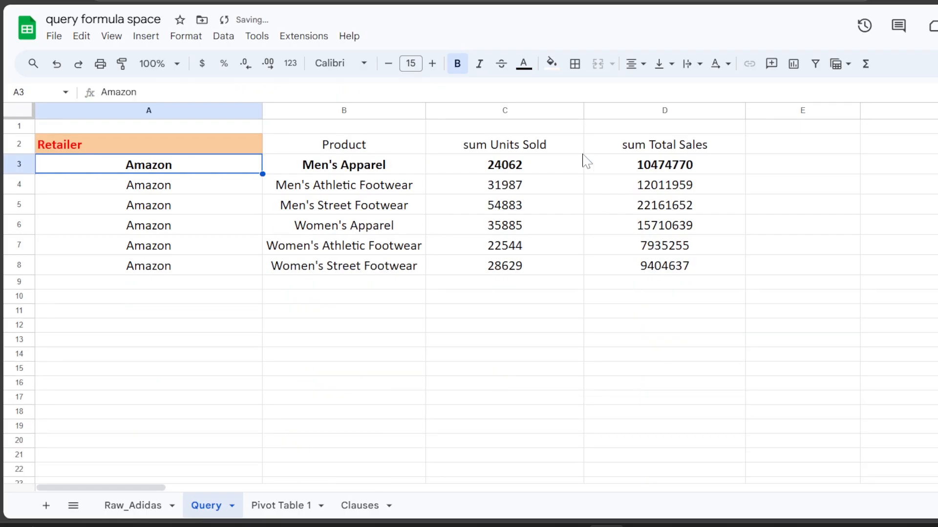
Check the retailer, product, summed units sold and summed total sales in row 3.
{"action": "left_click", "coordinate": [544, 166]}
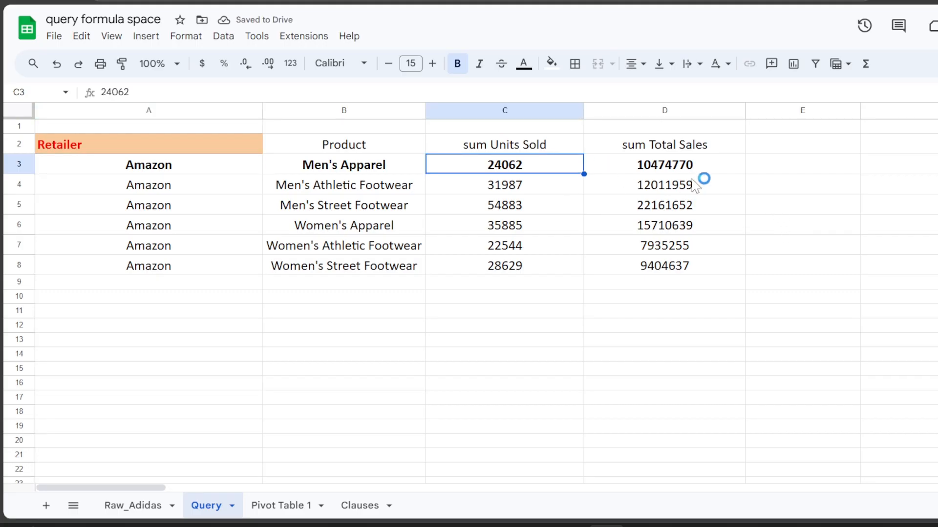
{"action": "left_click", "coordinate": [705, 168]}
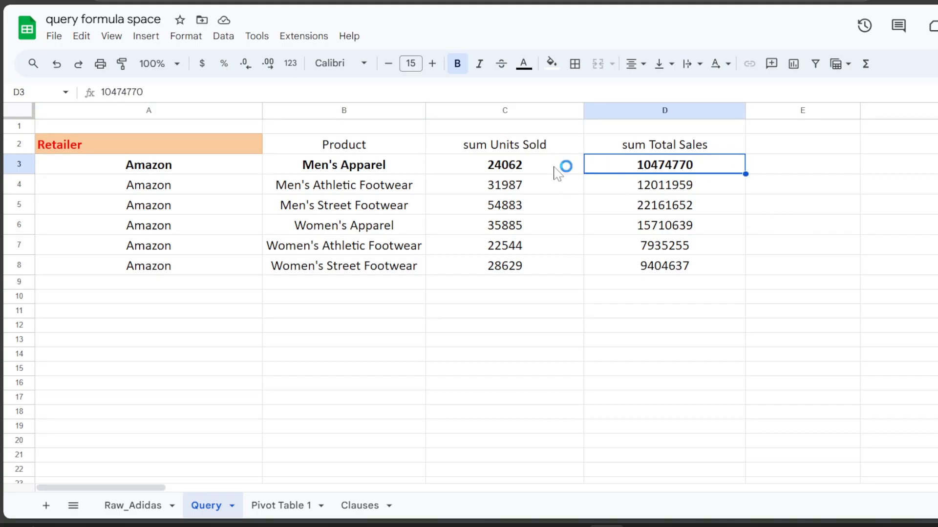
{"action": "left_click", "coordinate": [203, 165]}
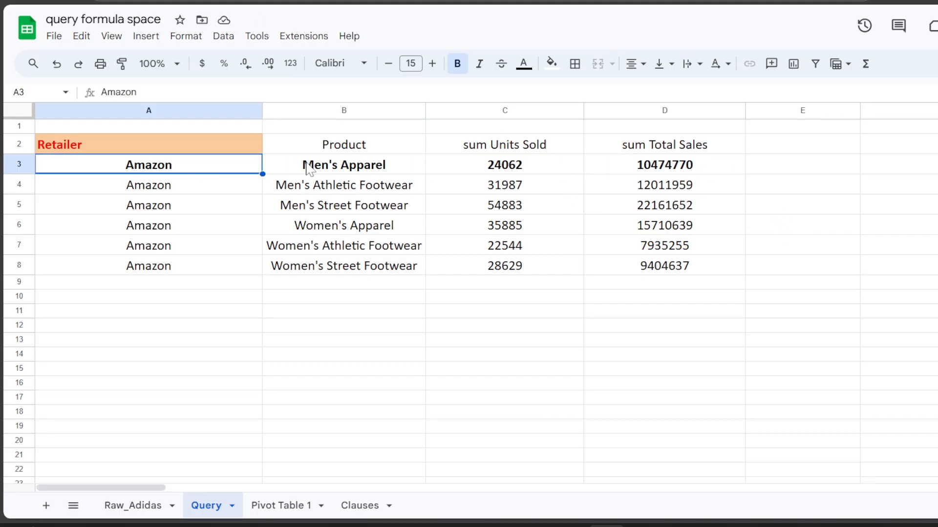
{"action": "left_click", "coordinate": [358, 166]}
{"action": "left_click", "coordinate": [561, 167]}
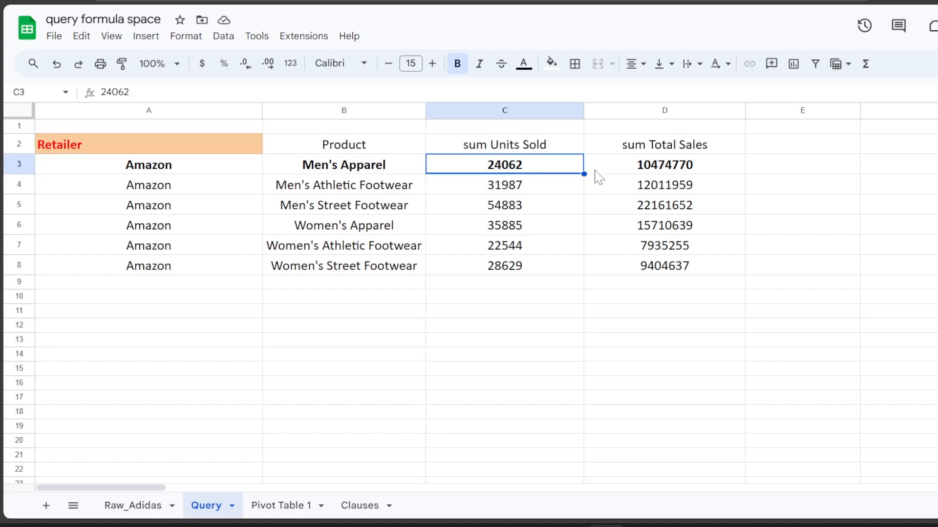
Remove the condition WHERE A = 'Amazon' from the QUERY formula in A2 so every retailer is summarized.
{"action": "left_click", "coordinate": [165, 147]}
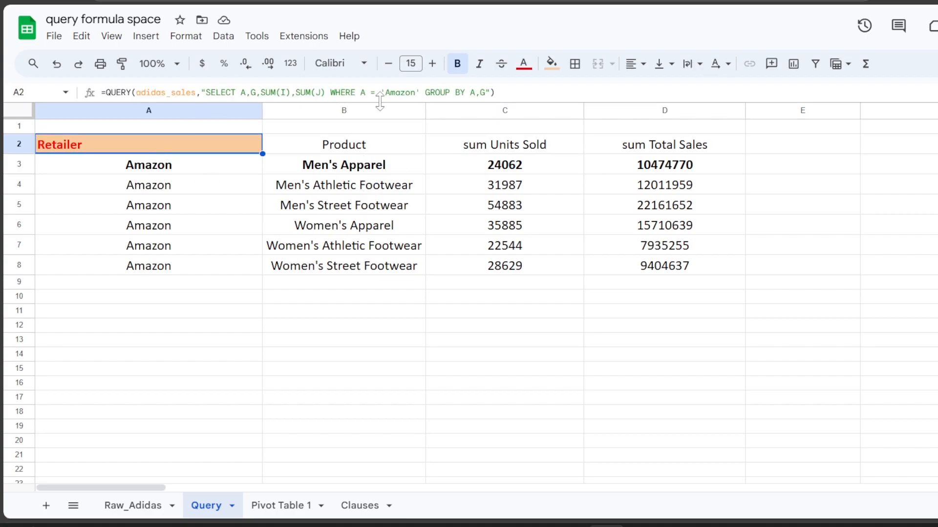
{"action": "left_click_drag", "start_coordinate": [420, 93], "coordinate": [331, 92]}
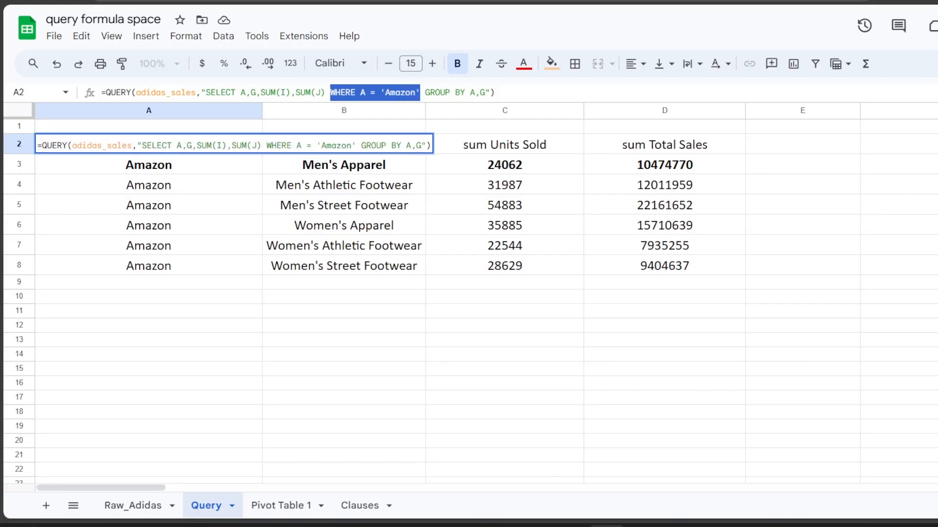
{"action": "key", "text": "BackSpace"}
{"action": "key", "text": "BackSpace"}
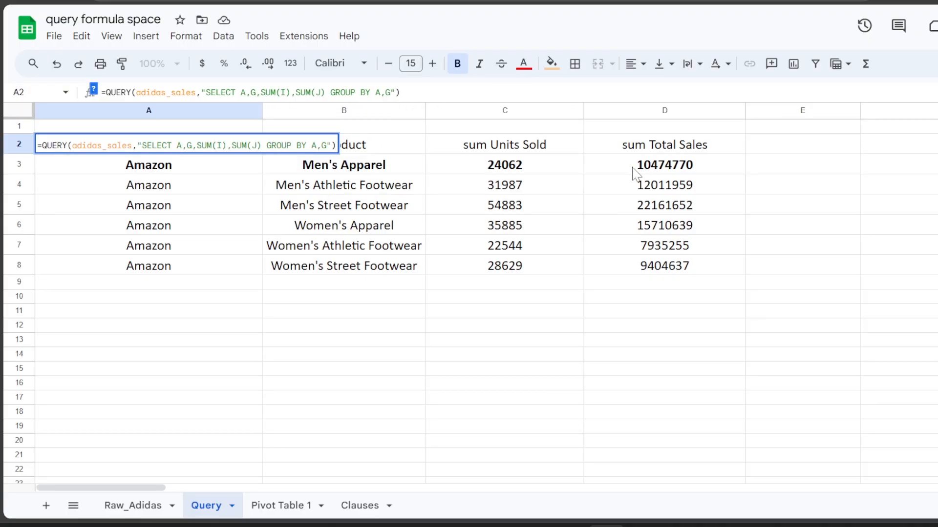
{"action": "key", "text": "Return"}
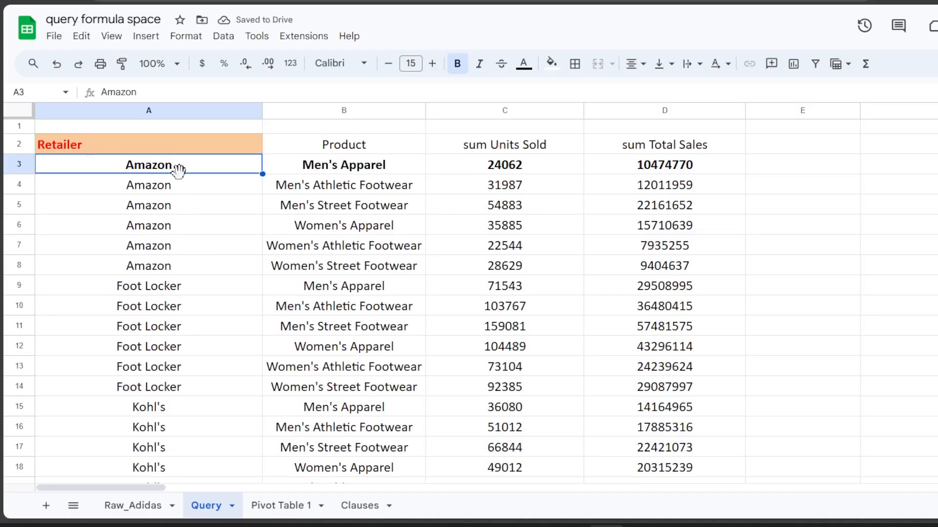
Examine the grouped product totals for Amazon and the other retailers down to the end of the results.
{"action": "left_click_drag", "start_coordinate": [175, 167], "coordinate": [686, 275]}
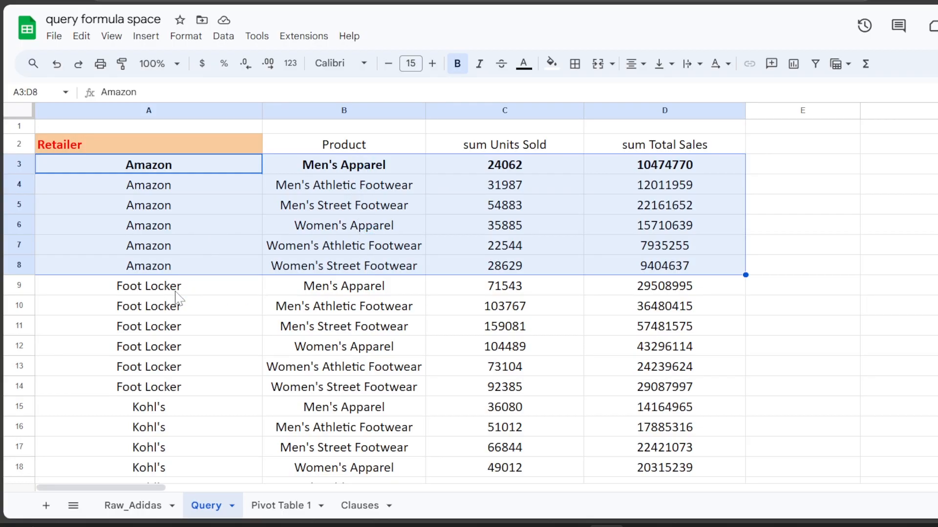
{"action": "scroll", "coordinate": [209, 353], "scroll_direction": "down", "scroll_amount": 2}
{"action": "scroll", "coordinate": [235, 385], "scroll_direction": "down", "scroll_amount": 3}
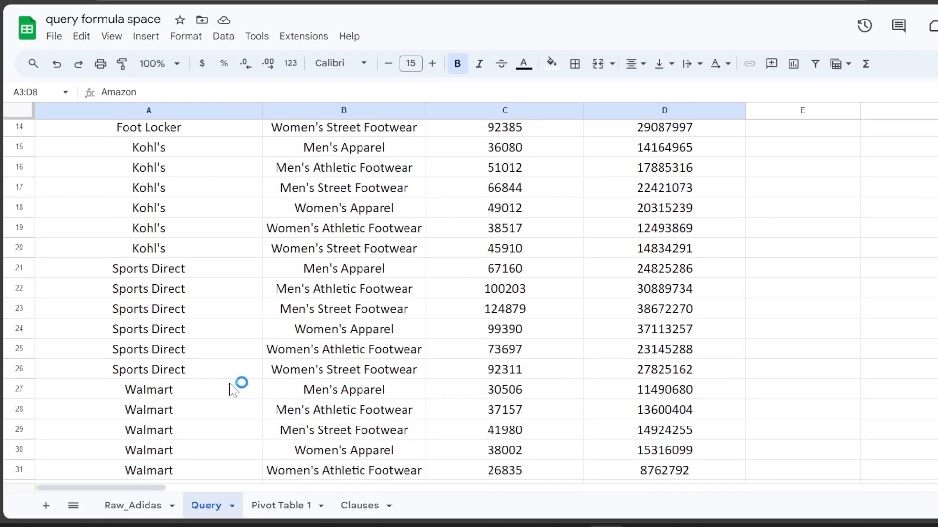
{"action": "scroll", "coordinate": [372, 364], "scroll_direction": "down", "scroll_amount": 5}
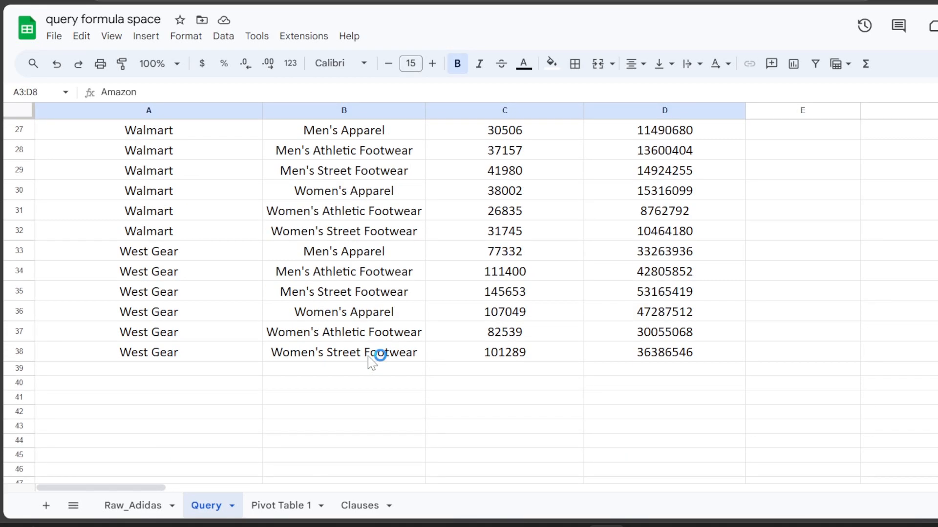
{"action": "scroll", "coordinate": [372, 361], "scroll_direction": "up", "scroll_amount": 10}
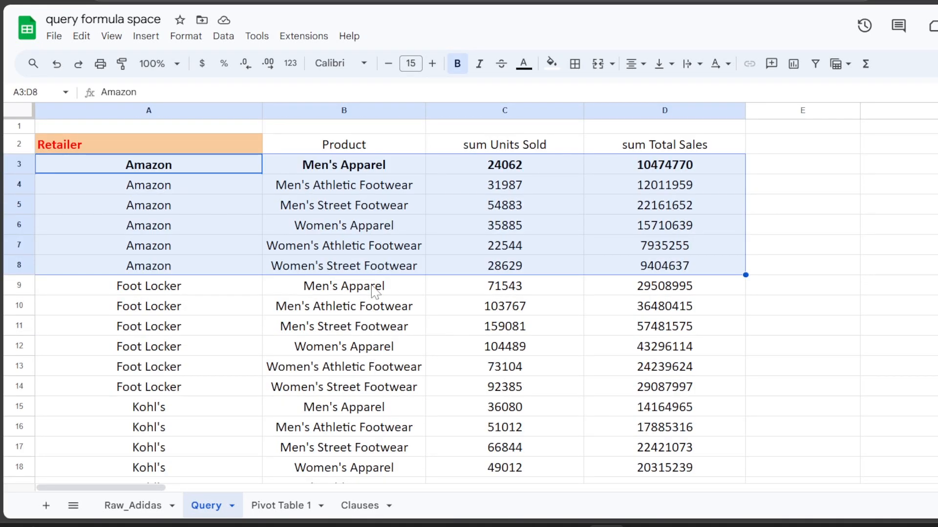
{"action": "left_click", "coordinate": [375, 291]}
Find the column letter of Sales Method on the Raw_Adidas sheet.
{"action": "left_click", "coordinate": [187, 142]}
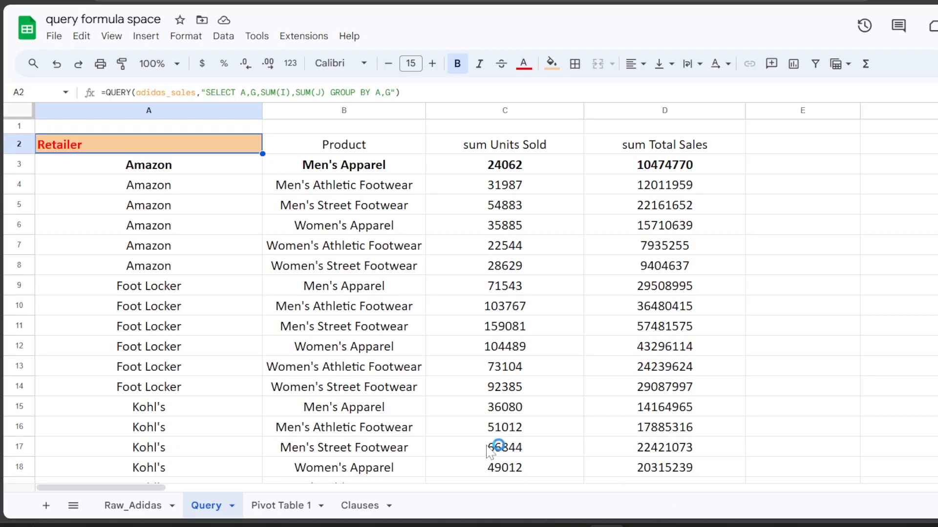
{"action": "left_click", "coordinate": [152, 508]}
{"action": "left_click_drag", "start_coordinate": [335, 487], "coordinate": [534, 487]}
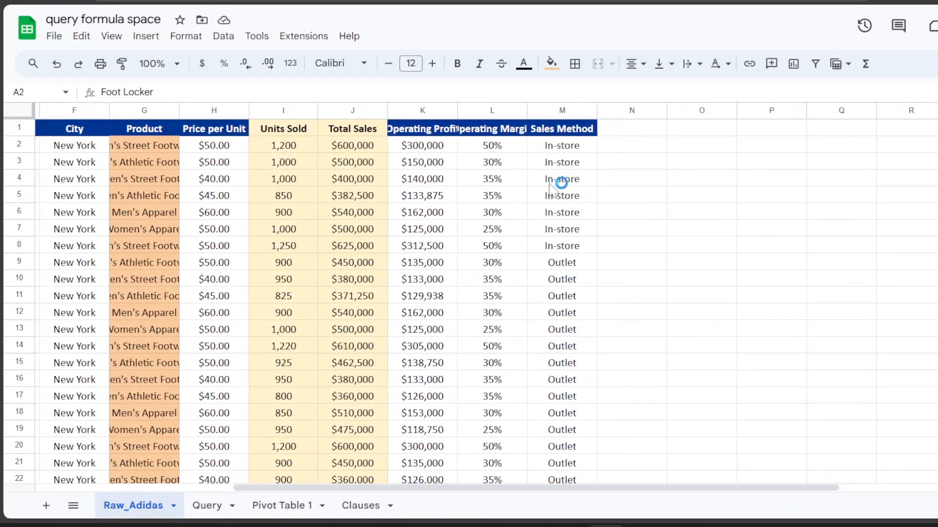
{"action": "left_click", "coordinate": [532, 489]}
Add column M before A in both the SELECT and GROUP BY lists of the QUERY formula in A2 on the Query sheet.
{"action": "left_click", "coordinate": [207, 508]}
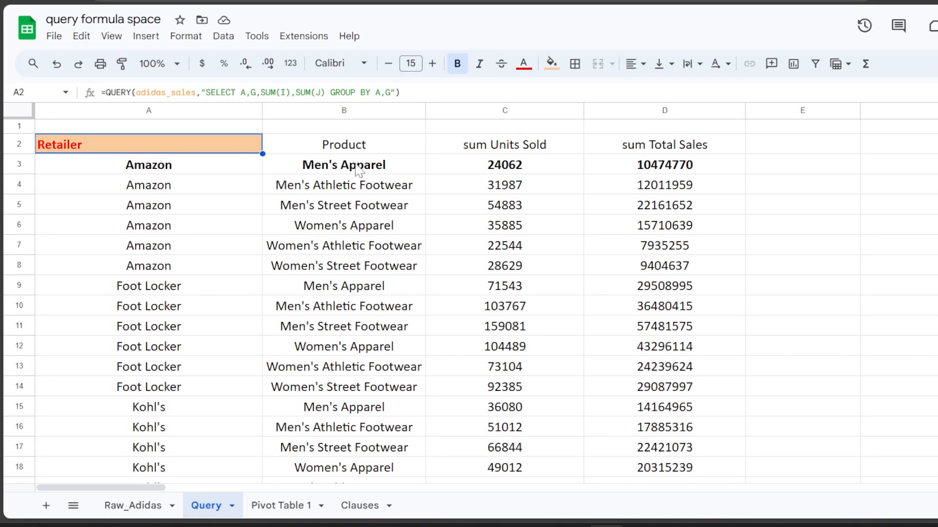
{"action": "left_click", "coordinate": [241, 93]}
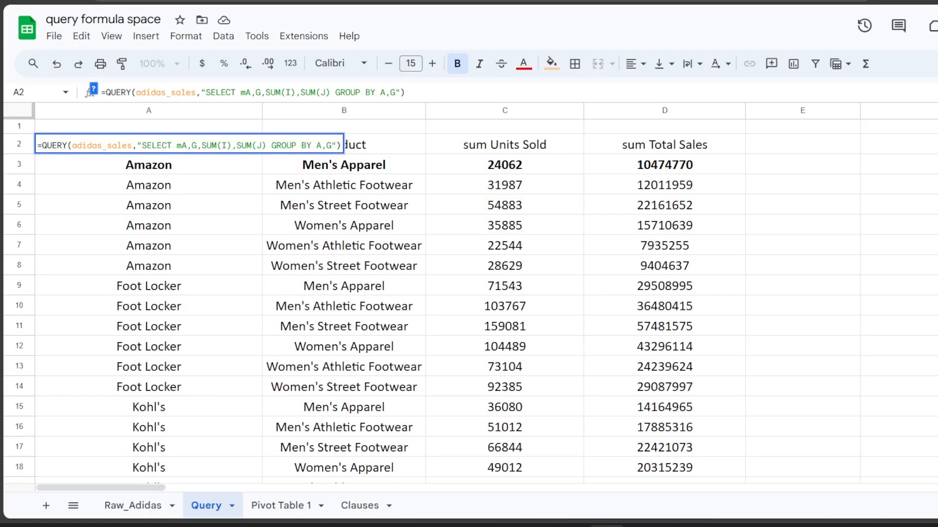
{"action": "type", "text": "M,"}
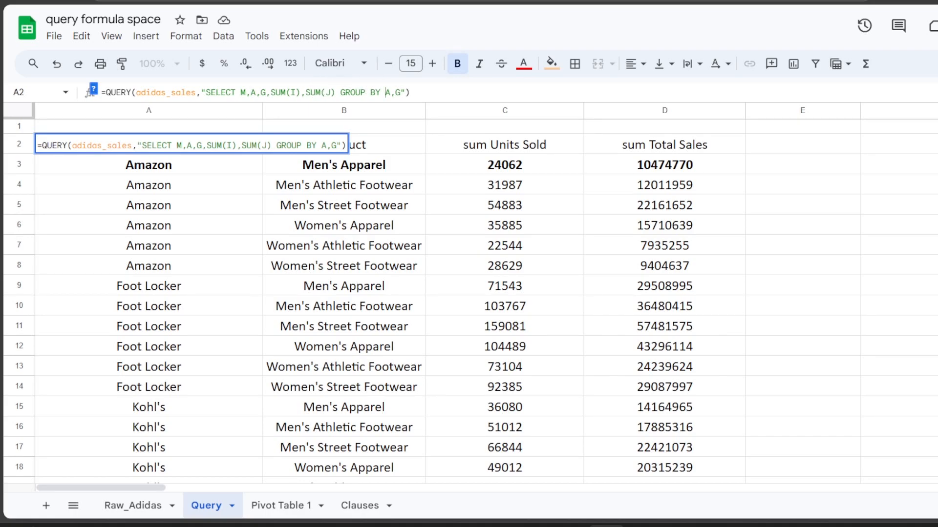
{"action": "type", "text": "M,"}
{"action": "key", "text": "Return"}
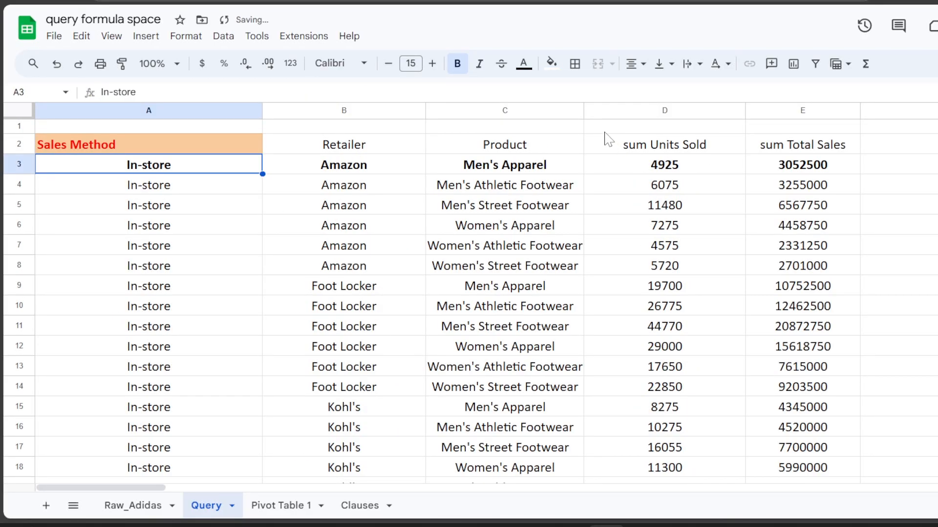
Examine the results grouped by sales method, retailer and product, from the In-store rows down to the Online rows.
{"action": "left_click_drag", "start_coordinate": [146, 488], "coordinate": [150, 487]}
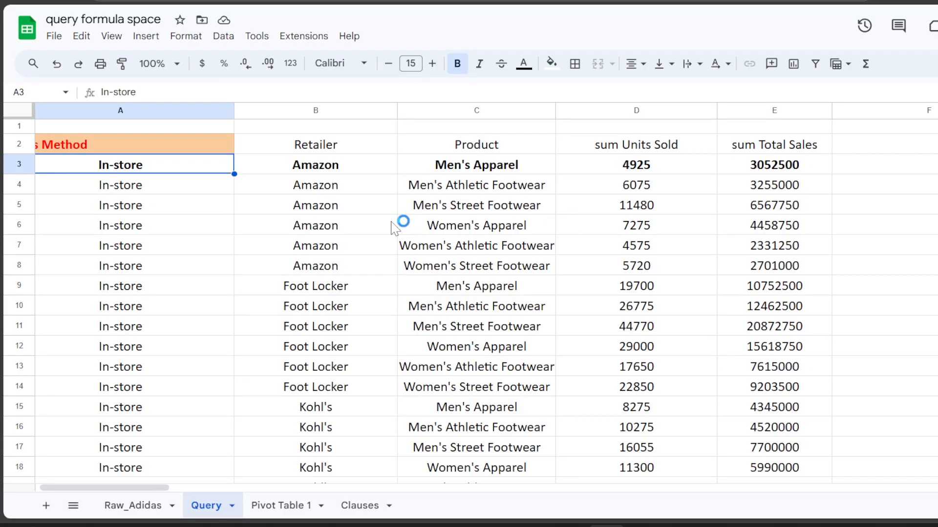
{"action": "left_click_drag", "start_coordinate": [120, 264], "coordinate": [473, 161]}
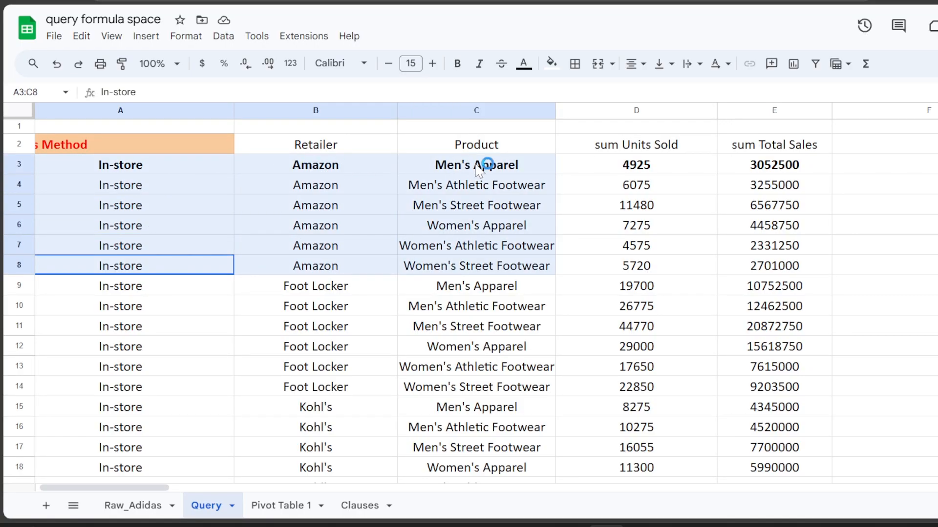
{"action": "left_click_drag", "start_coordinate": [98, 164], "coordinate": [176, 255]}
{"action": "left_click", "coordinate": [327, 170]}
{"action": "left_click", "coordinate": [483, 169]}
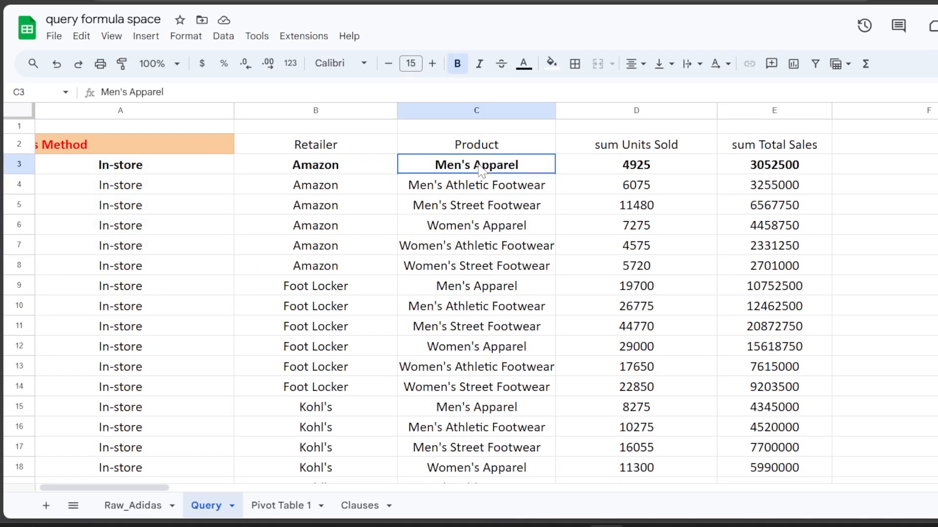
{"action": "left_click", "coordinate": [806, 168]}
{"action": "scroll", "coordinate": [221, 238], "scroll_direction": "down", "scroll_amount": 10}
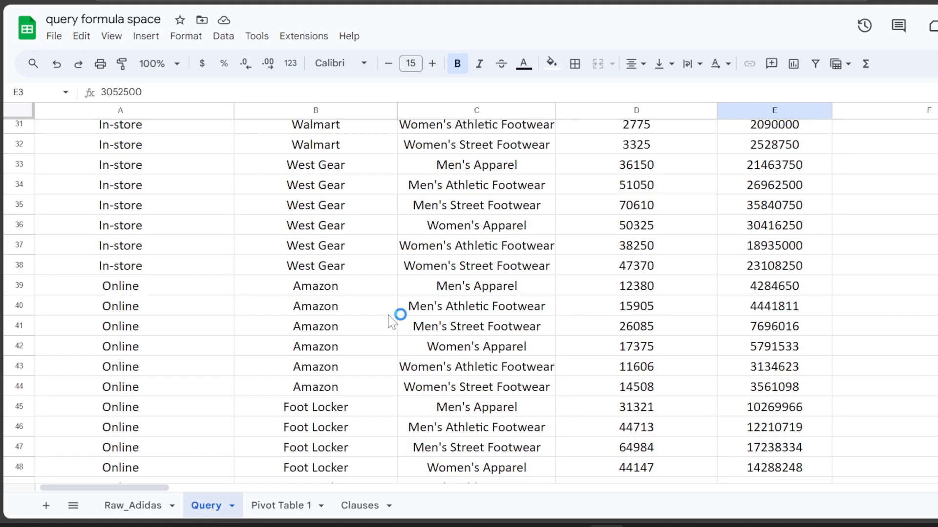
Examine the Sales Method groups through the end of the query results and back to the first rows.
{"action": "scroll", "coordinate": [176, 374], "scroll_direction": "down", "scroll_amount": 10}
{"action": "scroll", "coordinate": [180, 366], "scroll_direction": "down", "scroll_amount": 15}
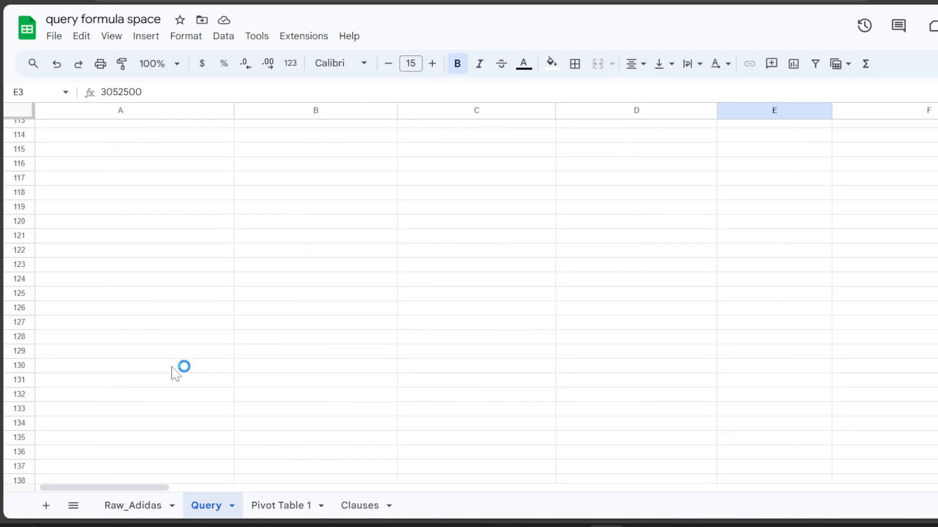
{"action": "scroll", "coordinate": [178, 262], "scroll_direction": "up", "scroll_amount": 6}
{"action": "scroll", "coordinate": [149, 268], "scroll_direction": "up", "scroll_amount": 14}
{"action": "scroll", "coordinate": [145, 261], "scroll_direction": "up", "scroll_amount": 17}
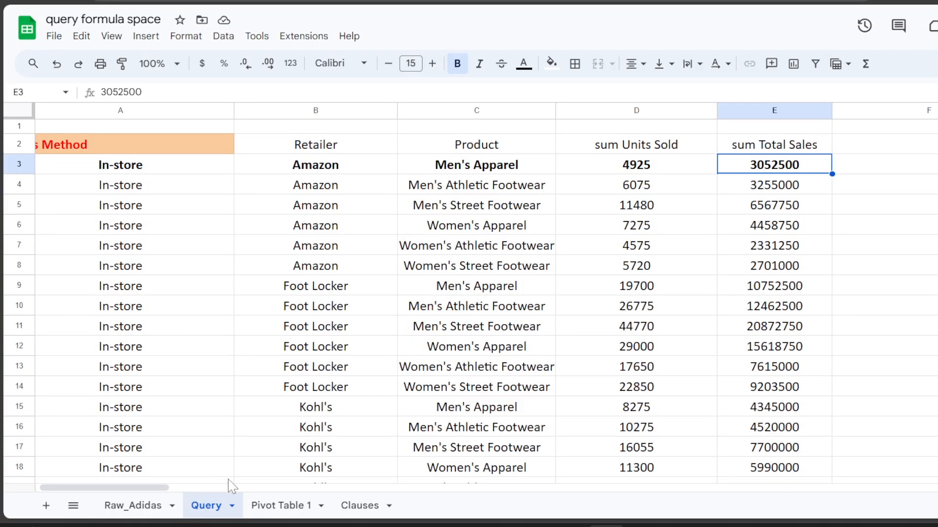
{"action": "left_click", "coordinate": [155, 168]}
{"action": "scroll", "coordinate": [132, 307], "scroll_direction": "down", "scroll_amount": 20}
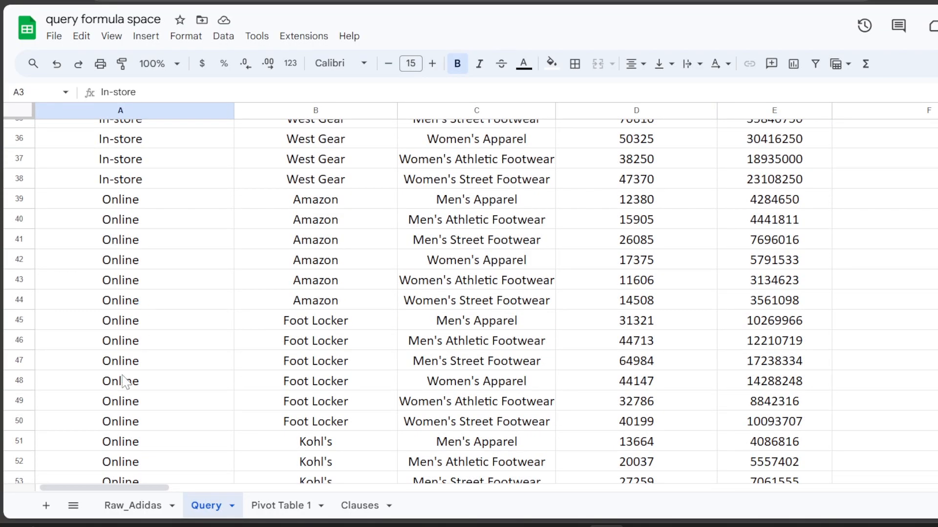
{"action": "scroll", "coordinate": [189, 356], "scroll_direction": "up", "scroll_amount": 20}
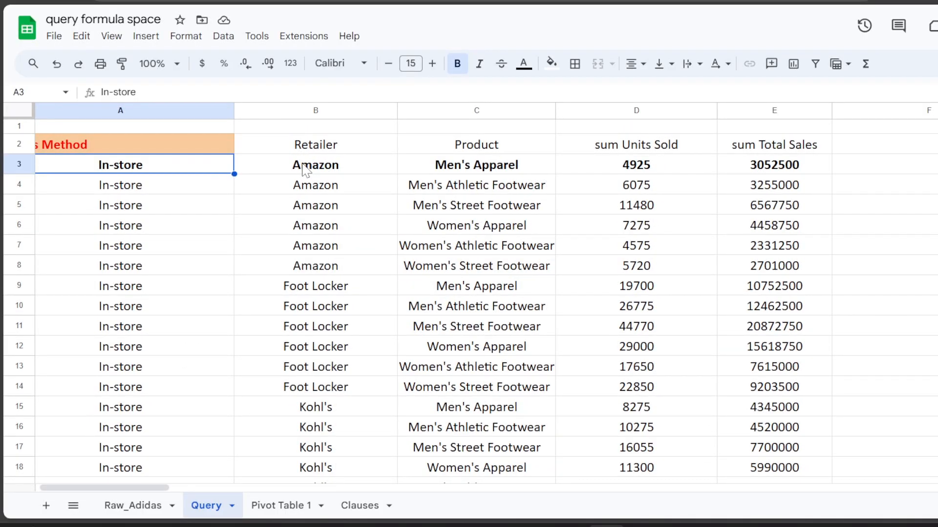
Compare Amazon's retailer and product rows in the In-store, Online and Outlet groups, highlighting each block in columns B and C.
{"action": "left_click_drag", "start_coordinate": [301, 166], "coordinate": [481, 266]}
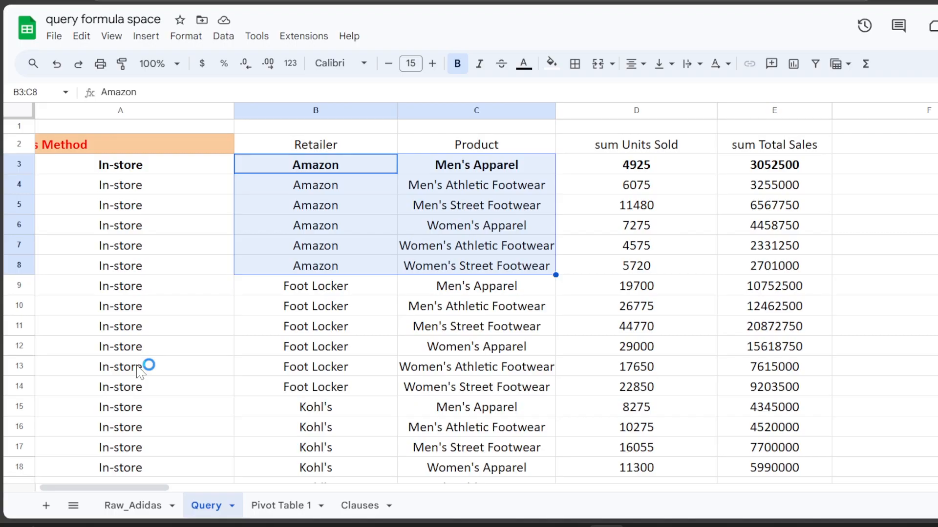
{"action": "left_click", "coordinate": [130, 163]}
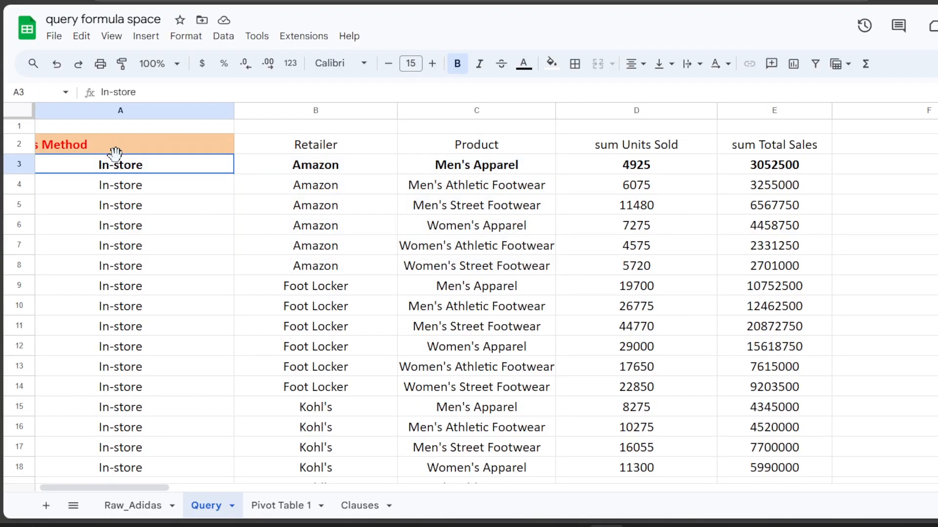
{"action": "left_click_drag", "start_coordinate": [271, 169], "coordinate": [450, 268]}
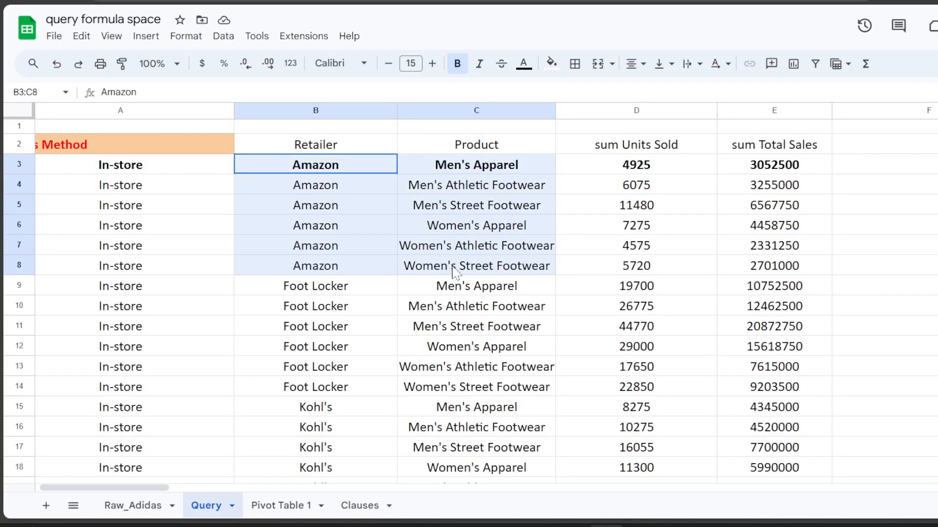
{"action": "scroll", "coordinate": [254, 247], "scroll_direction": "down", "scroll_amount": 10}
{"action": "scroll", "coordinate": [367, 288], "scroll_direction": "up", "scroll_amount": 2}
{"action": "left_click_drag", "start_coordinate": [315, 283], "coordinate": [483, 382]}
{"action": "scroll", "coordinate": [359, 366], "scroll_direction": "down", "scroll_amount": 3}
{"action": "scroll", "coordinate": [359, 366], "scroll_direction": "down", "scroll_amount": 12}
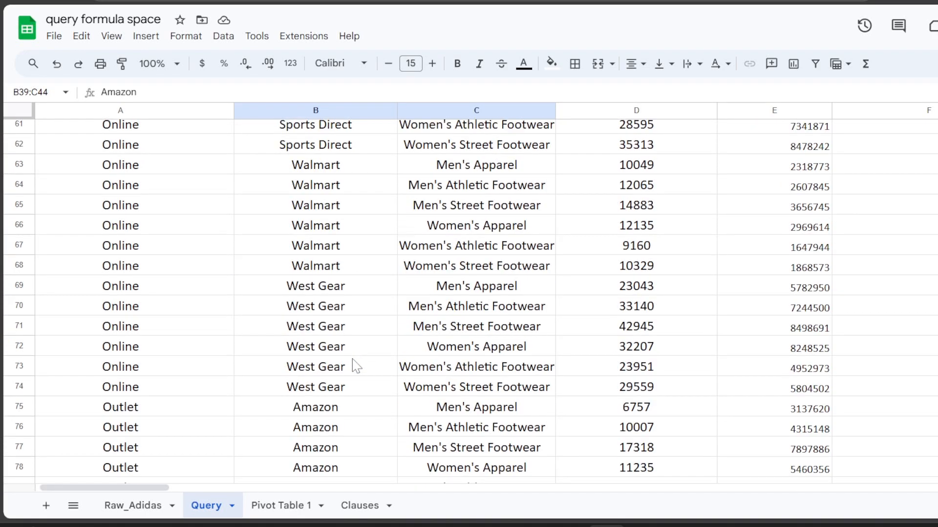
{"action": "scroll", "coordinate": [293, 188], "scroll_direction": "up", "scroll_amount": 3}
{"action": "left_click_drag", "start_coordinate": [318, 234], "coordinate": [503, 340]}
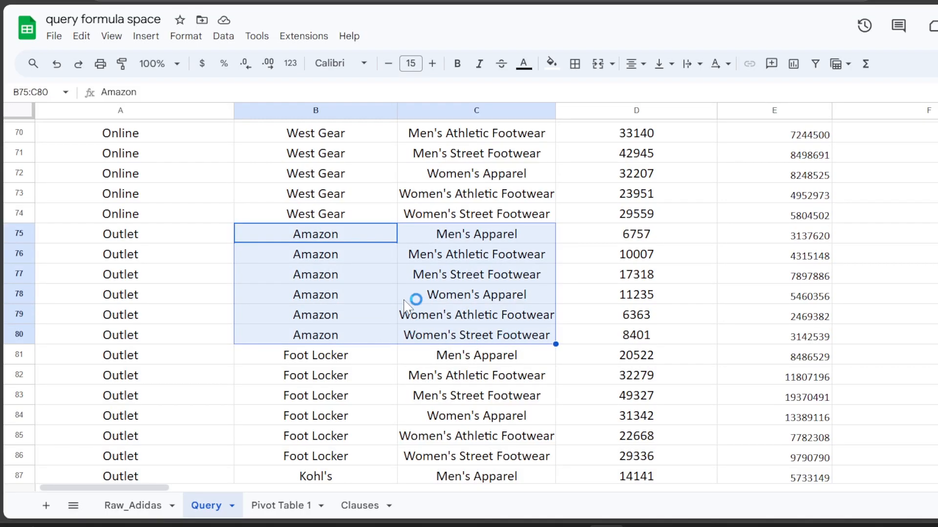
{"action": "scroll", "coordinate": [532, 383], "scroll_direction": "up", "scroll_amount": 4}
{"action": "scroll", "coordinate": [533, 386], "scroll_direction": "up", "scroll_amount": 17}
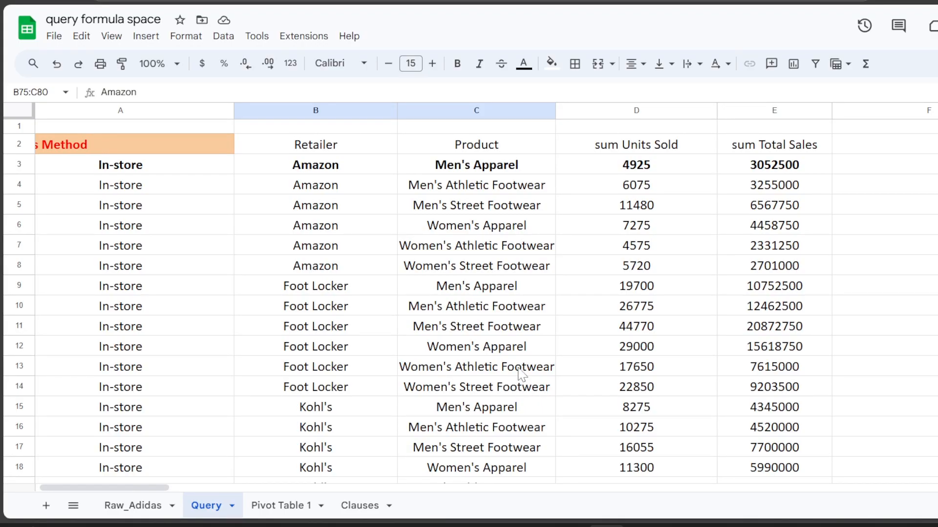
Inspect the first result row's sales method, retailer, product, summed units sold and summed total sales.
{"action": "left_click", "coordinate": [161, 164]}
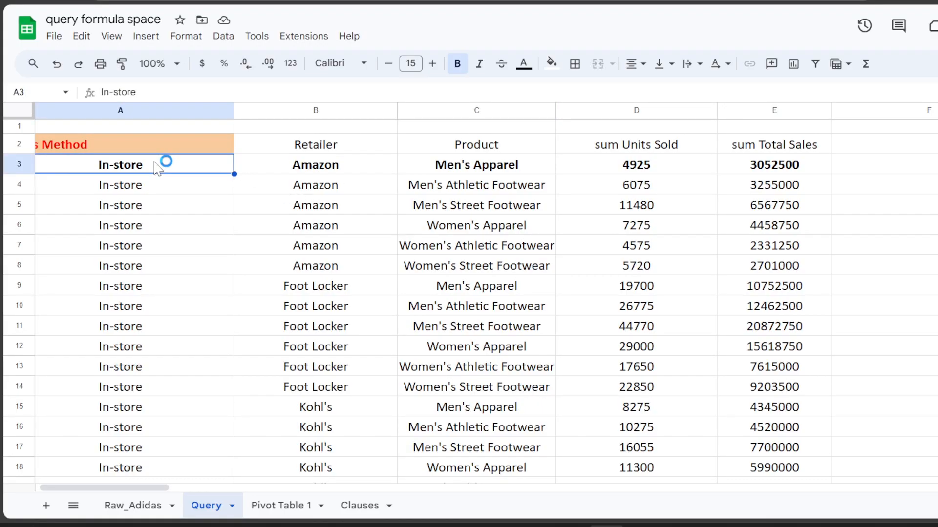
{"action": "left_click", "coordinate": [282, 170]}
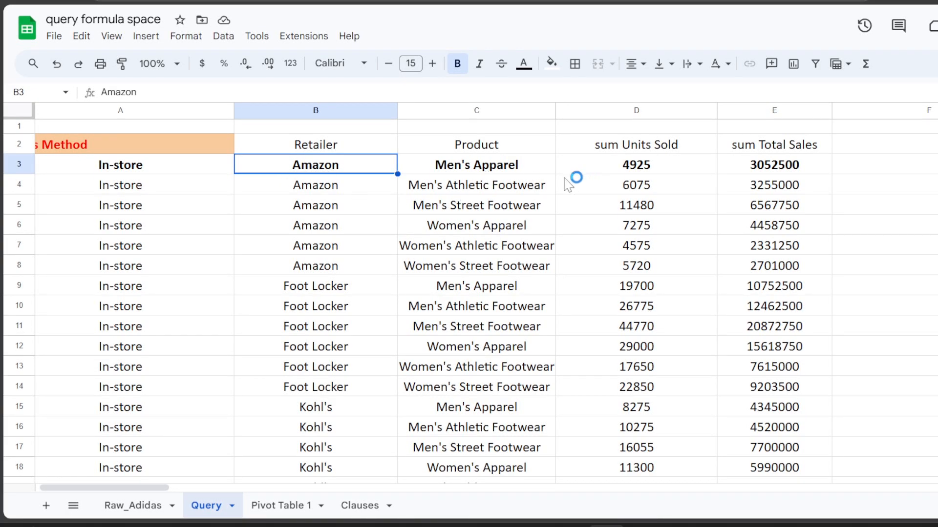
{"action": "left_click", "coordinate": [527, 167]}
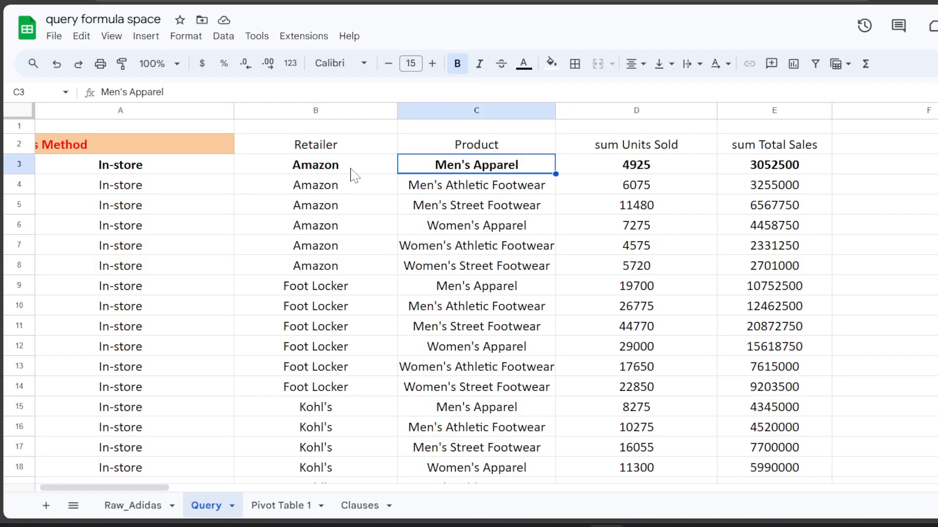
{"action": "left_click", "coordinate": [332, 166]}
{"action": "left_click", "coordinate": [201, 173]}
{"action": "left_click", "coordinate": [664, 172]}
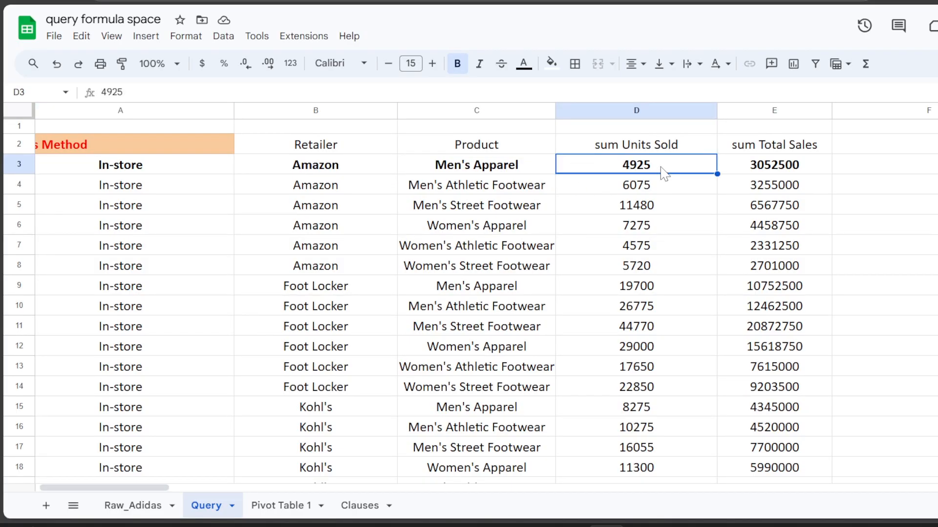
{"action": "left_click", "coordinate": [789, 170]}
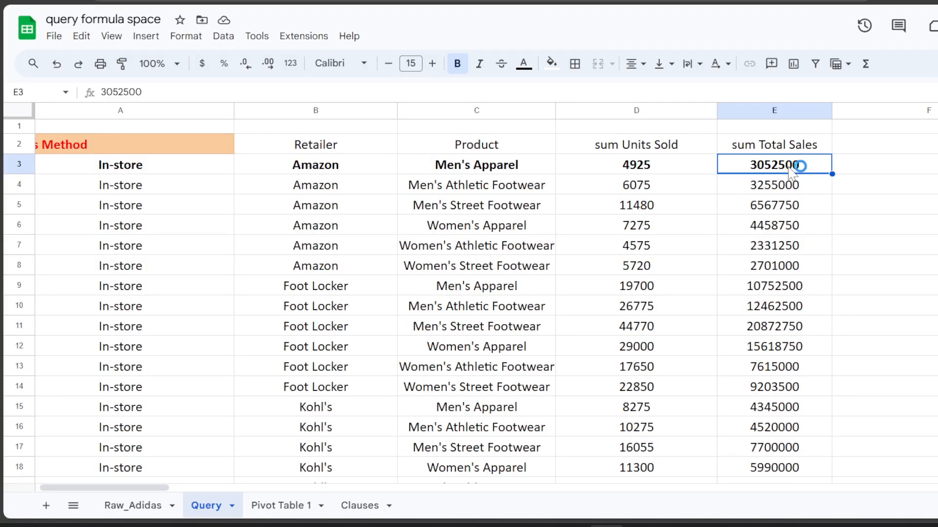
Add WHERE M = 'Online' between SUM(J) and GROUP BY in the QUERY formula in A2.
{"action": "left_click_drag", "start_coordinate": [107, 488], "coordinate": [86, 489]}
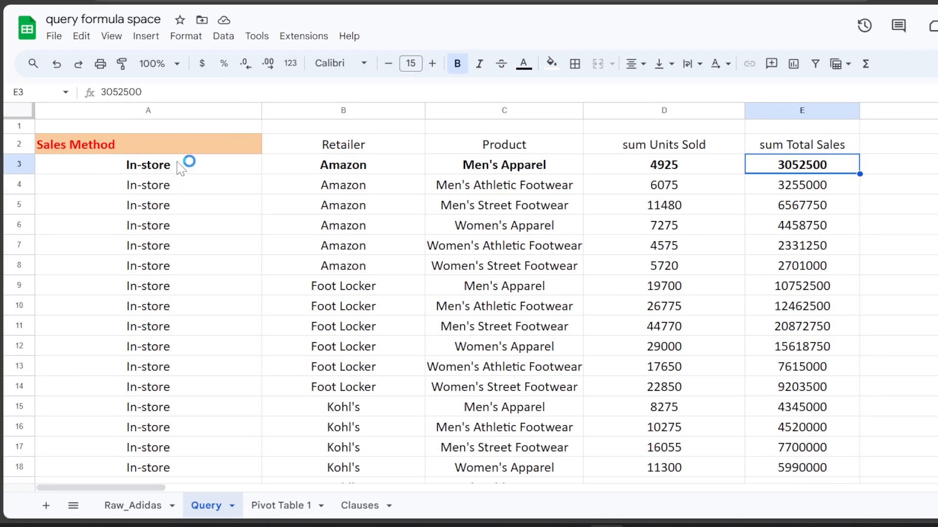
{"action": "left_click", "coordinate": [178, 146]}
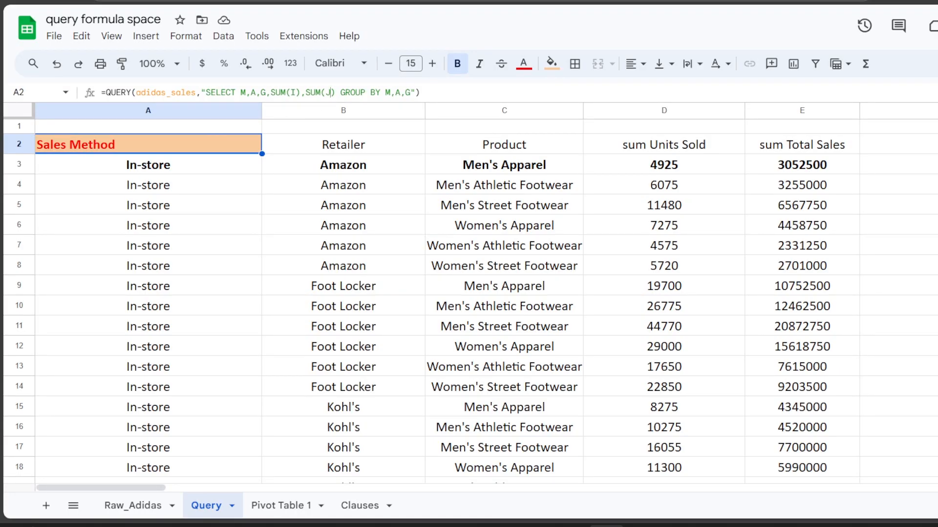
{"action": "left_click", "coordinate": [330, 92]}
{"action": "type", "text": "WHERE M = ' "}
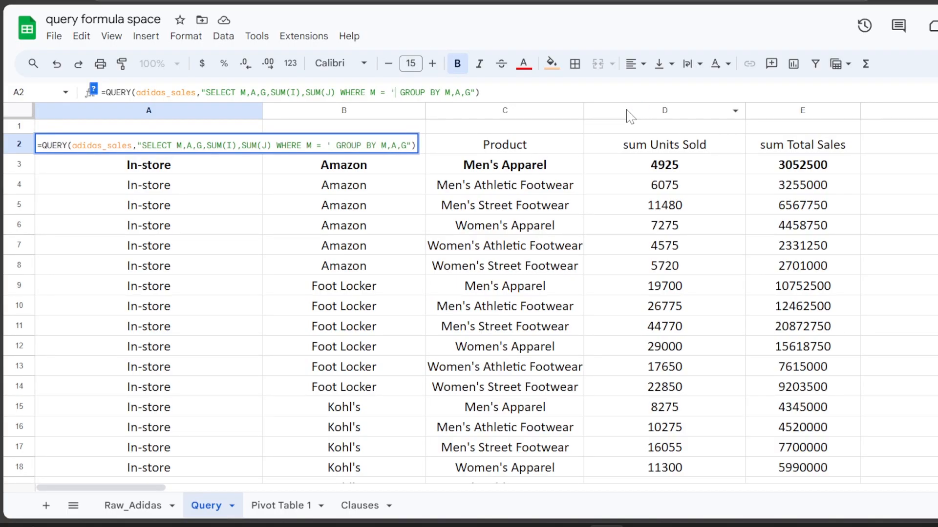
{"action": "type", "text": "Online'"}
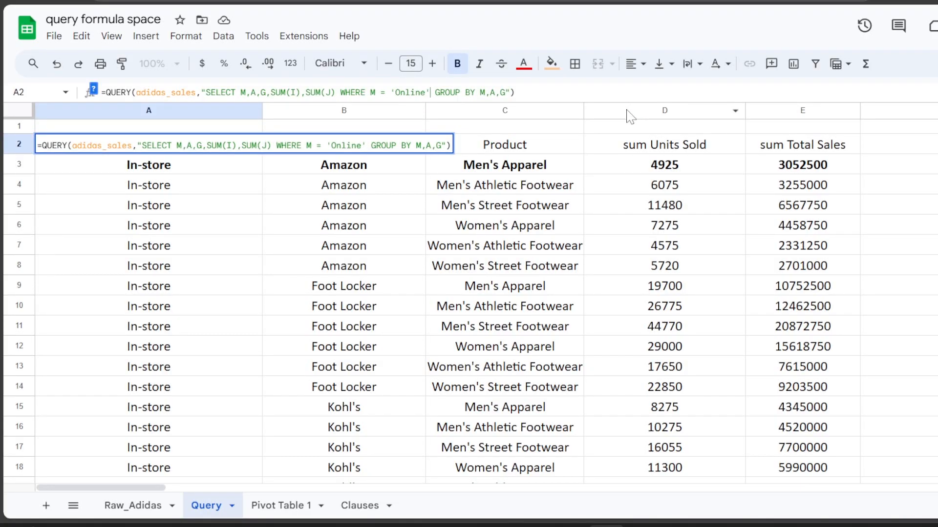
{"action": "left_click", "coordinate": [627, 110]}
{"action": "key", "text": "Return"}
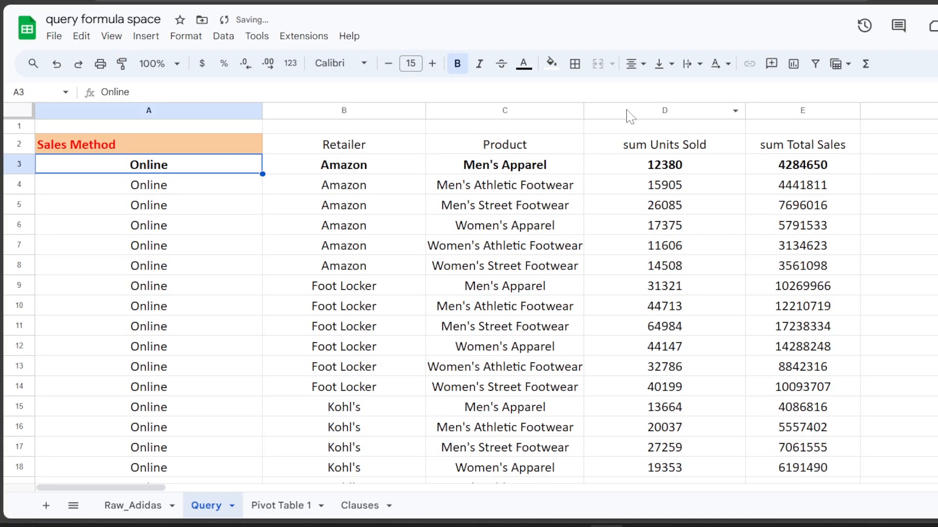
Review the Online-only results by retailer and product, including the summed units and sales, against the formula in A2.
{"action": "scroll", "coordinate": [572, 314], "scroll_direction": "down", "scroll_amount": 10}
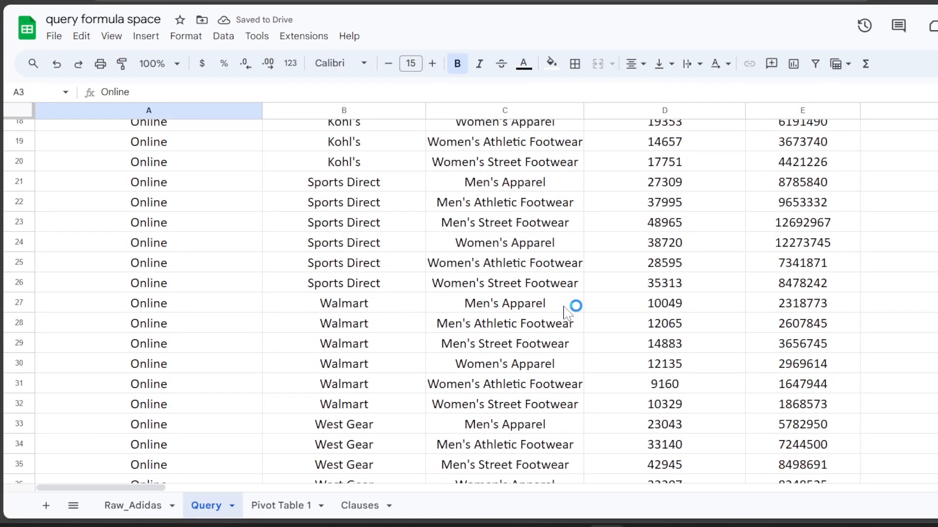
{"action": "scroll", "coordinate": [568, 312], "scroll_direction": "up", "scroll_amount": 10}
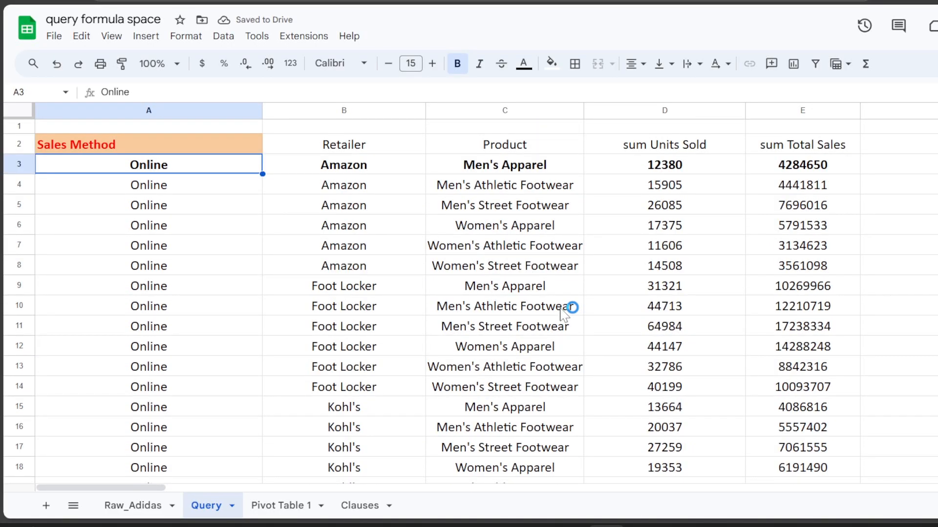
{"action": "left_click", "coordinate": [89, 143]}
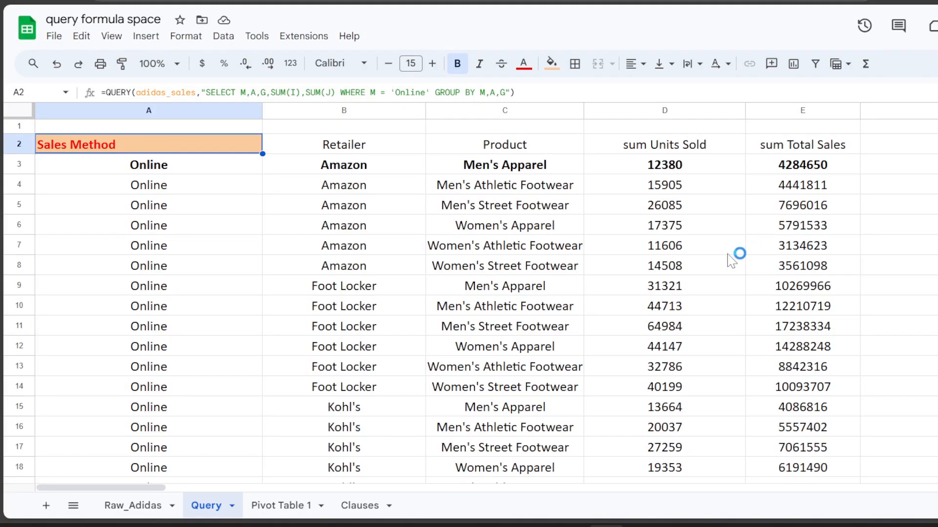
{"action": "scroll", "coordinate": [728, 262], "scroll_direction": "down", "scroll_amount": 9}
{"action": "scroll", "coordinate": [730, 260], "scroll_direction": "up", "scroll_amount": 9}
{"action": "left_click", "coordinate": [699, 173]}
{"action": "left_click", "coordinate": [807, 164]}
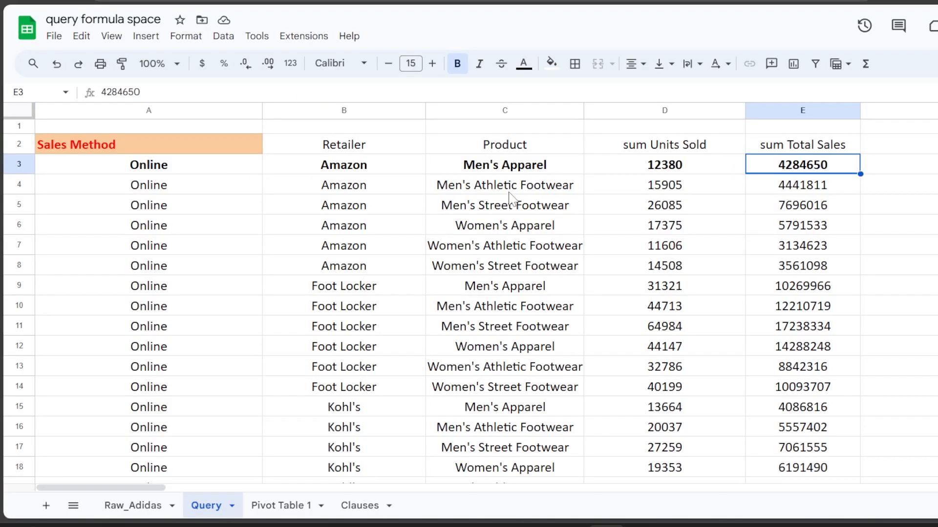
{"action": "left_click", "coordinate": [224, 136]}
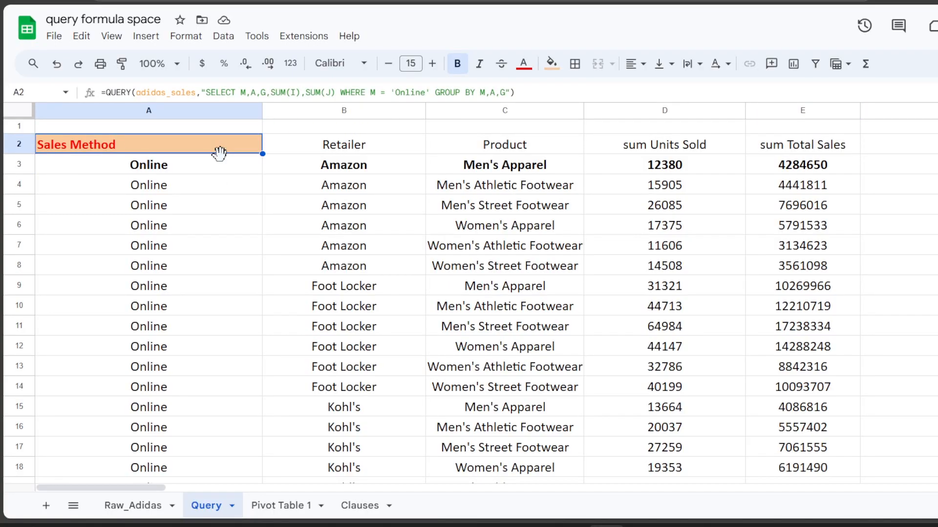